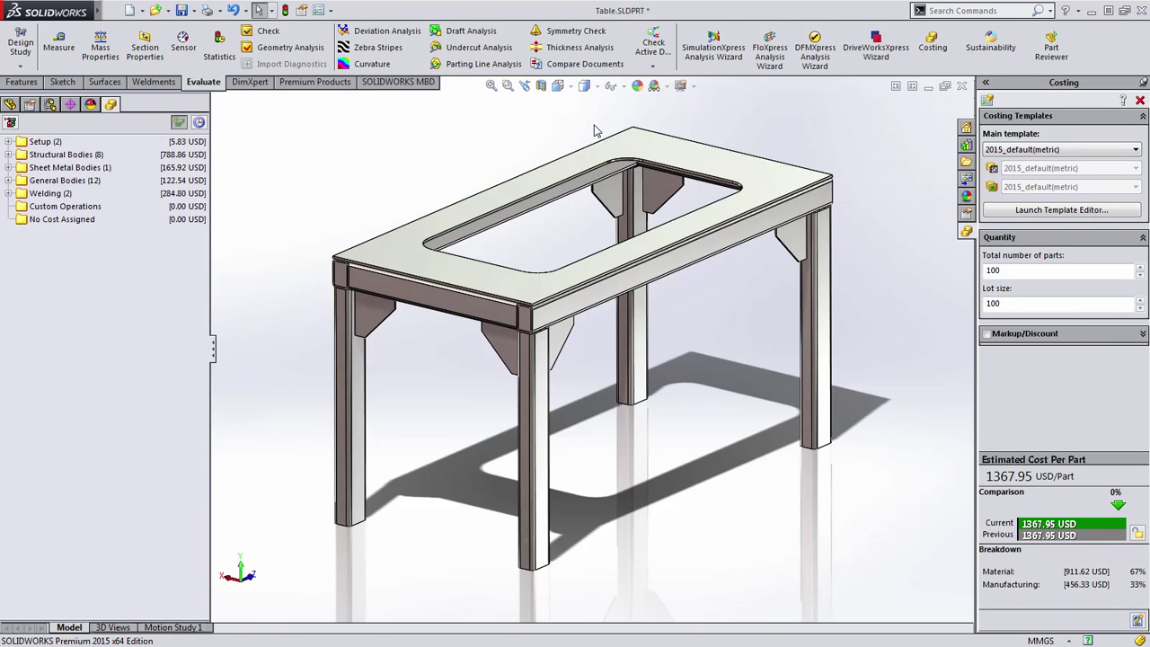
Examine the cost breakdown of the table's structural bodies, sheet metal body, general bodies and fillet welds
click(8, 154)
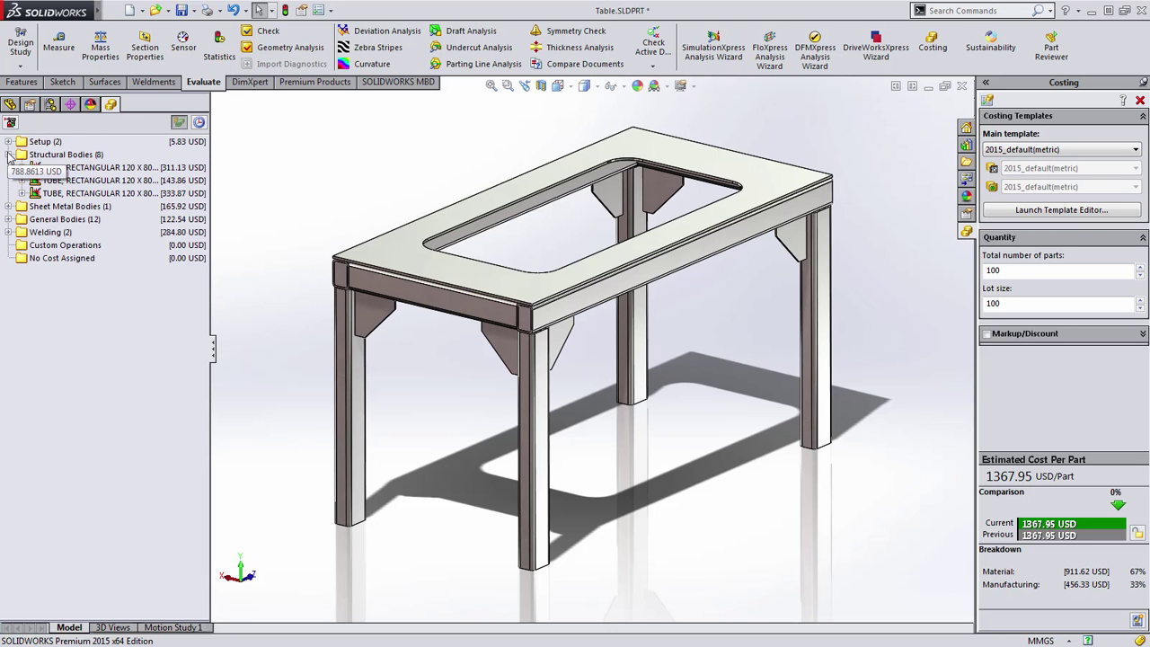
click(67, 168)
click(66, 181)
click(51, 194)
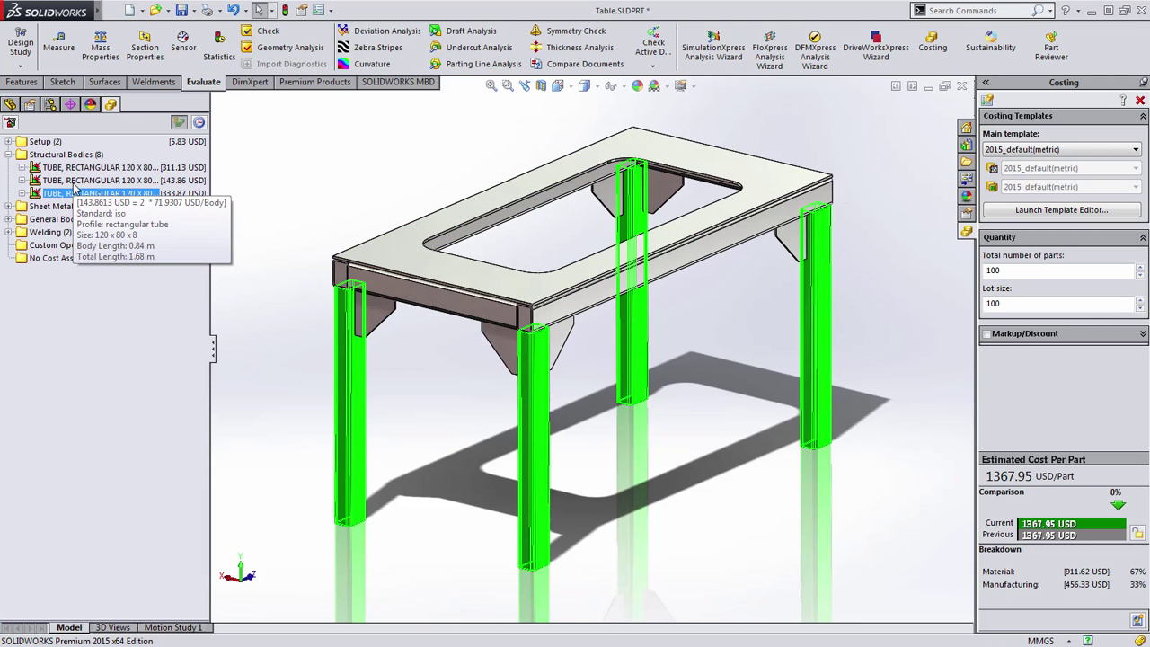
click(8, 207)
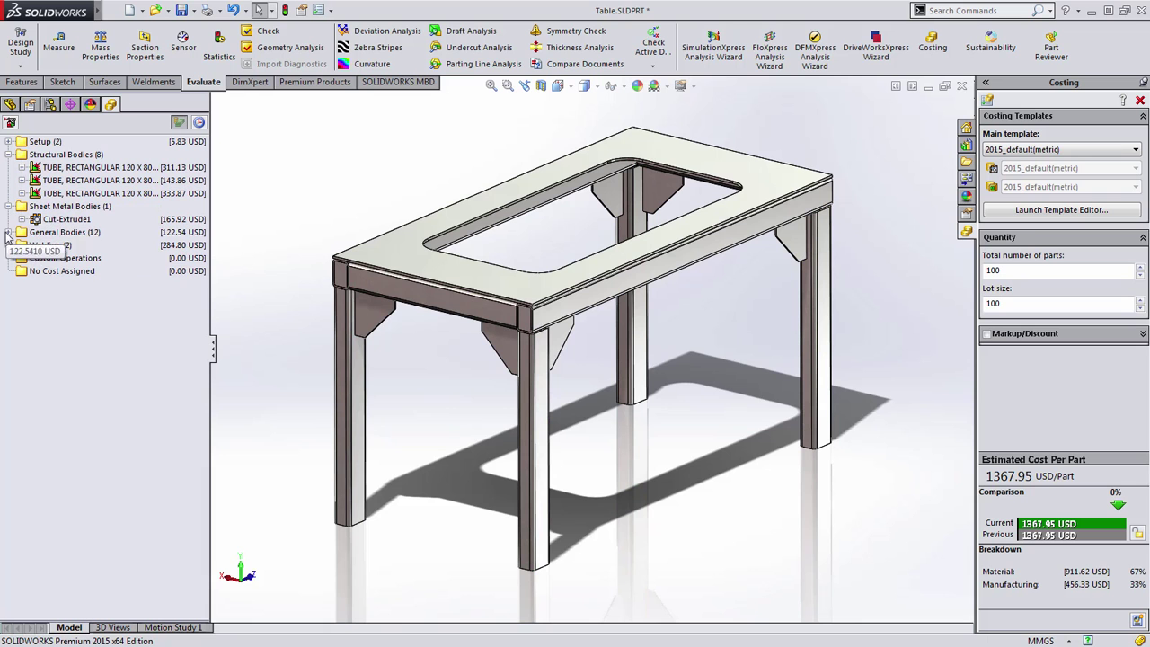
click(8, 233)
click(49, 337)
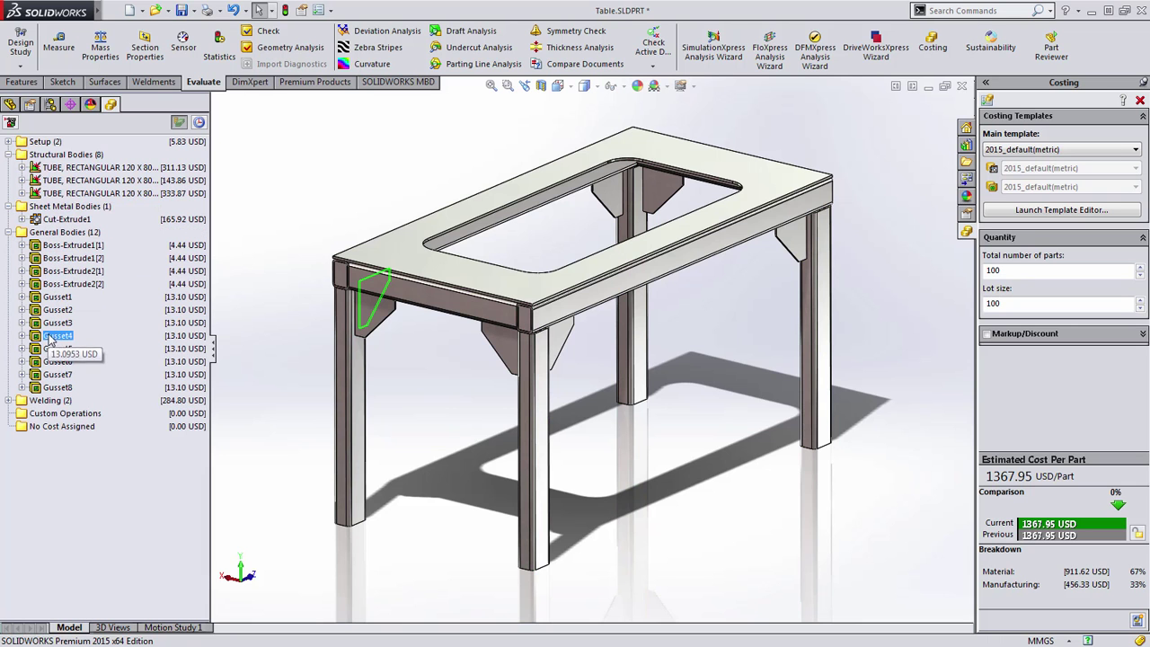
click(8, 401)
click(65, 413)
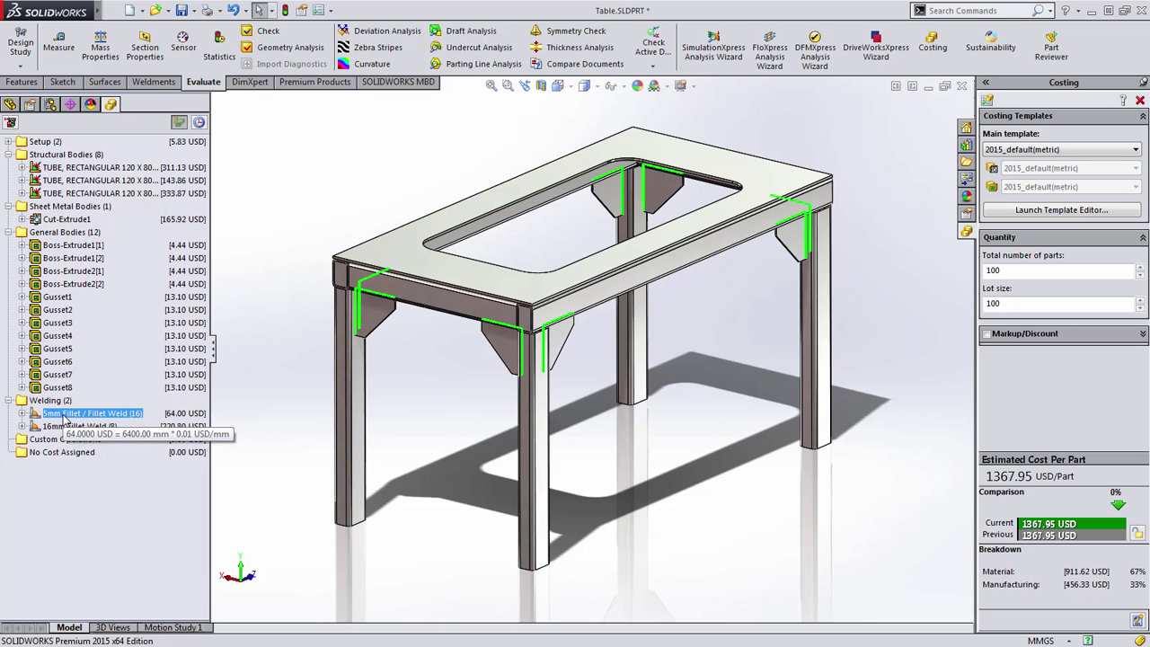
click(68, 428)
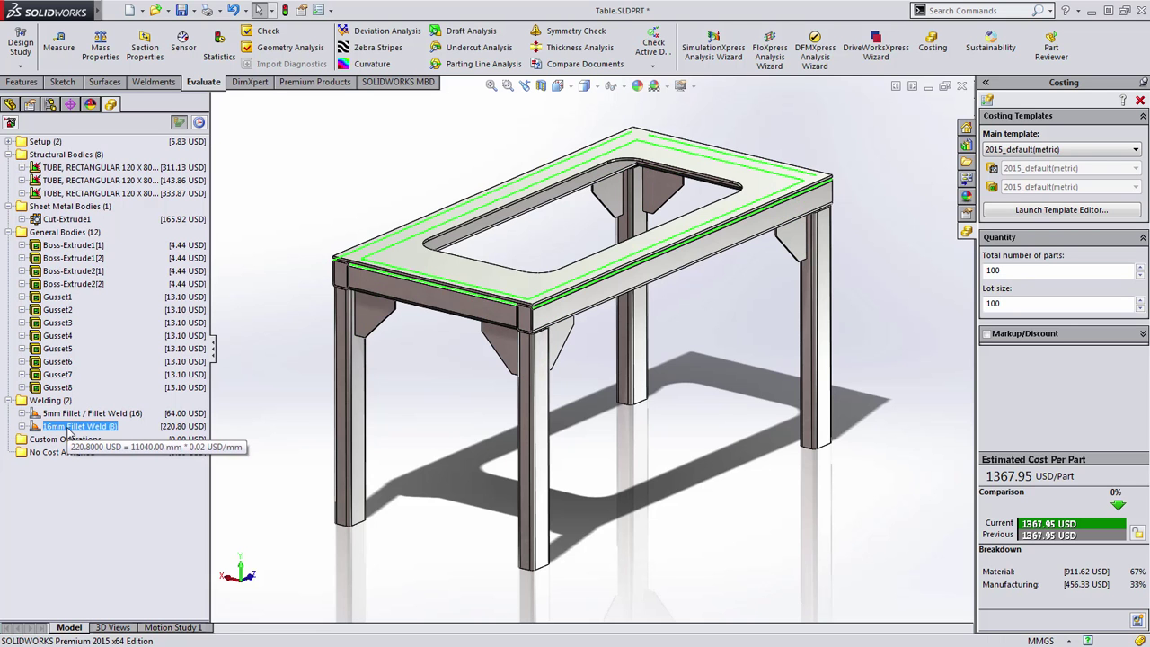
Open the costing of the table's short horizontal 120 x 80 x 8 rectangular tubes and switch it to cost per stock length
click(81, 182)
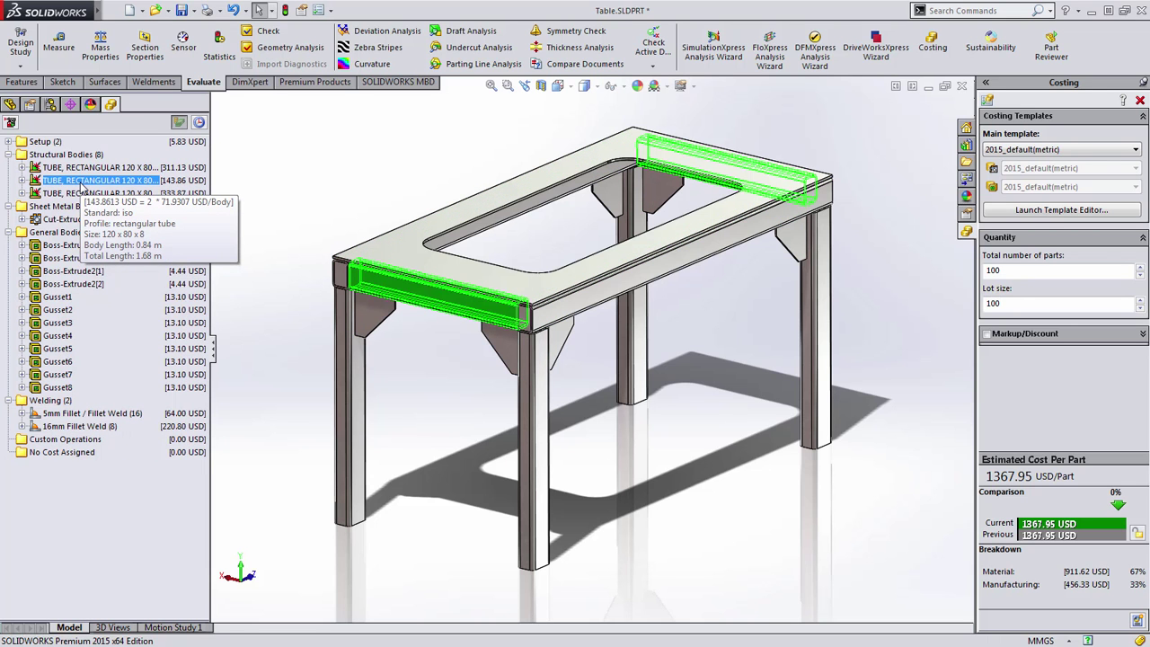
double_click(81, 185)
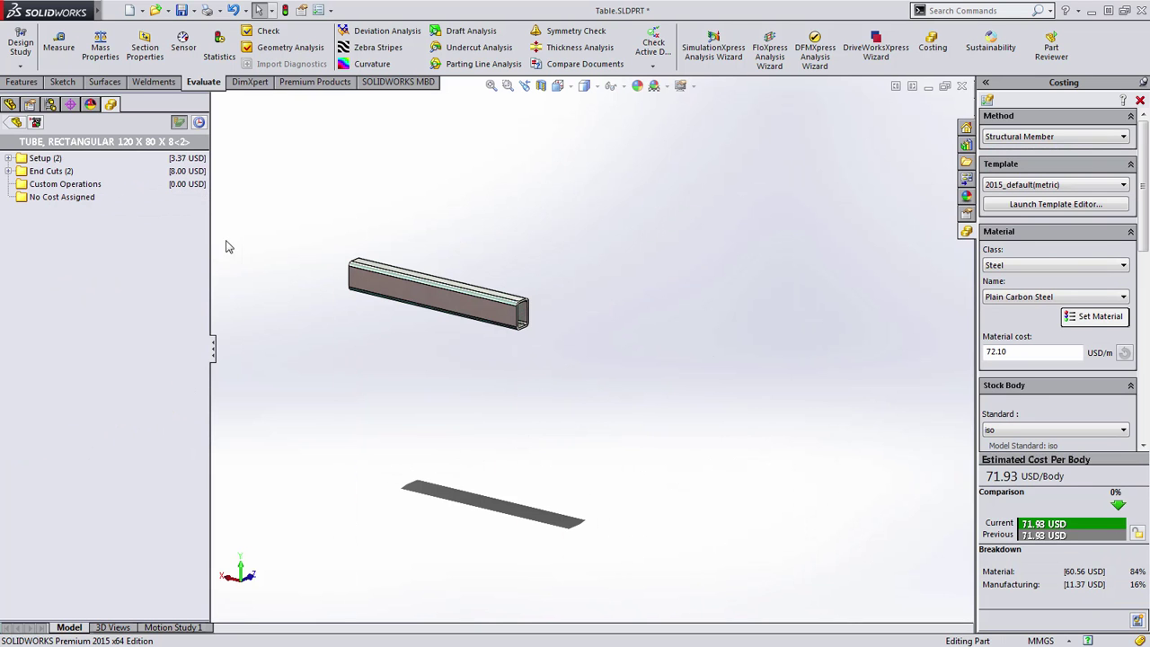
scroll(419, 288, down, 3)
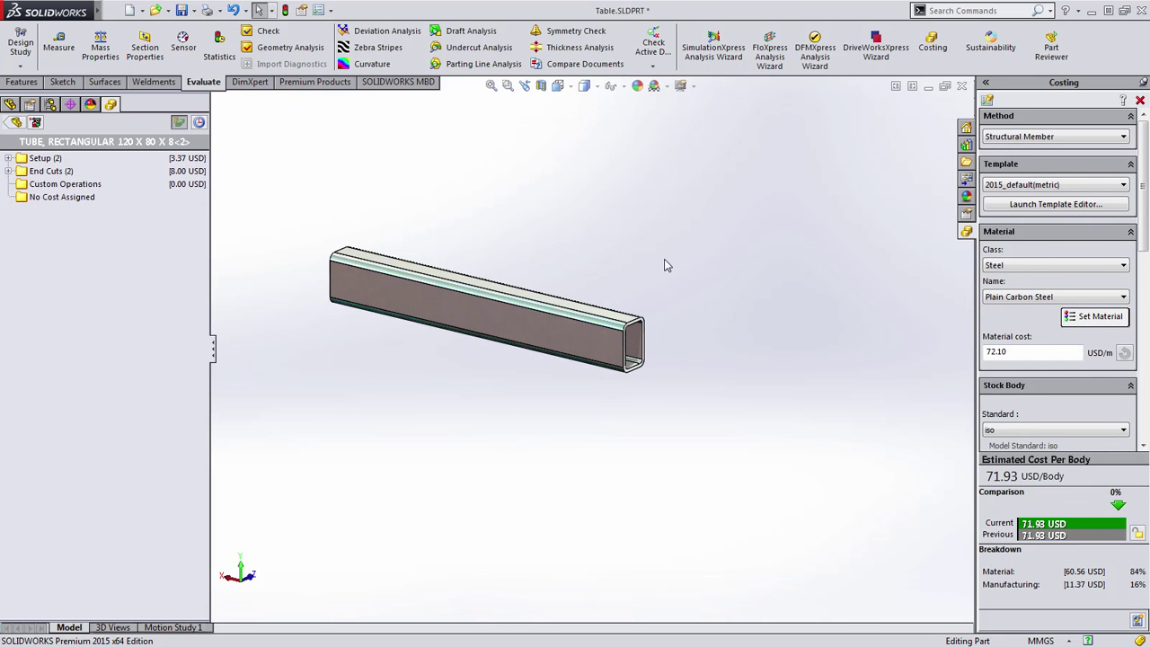
drag(1145, 198, 1147, 334)
click(995, 259)
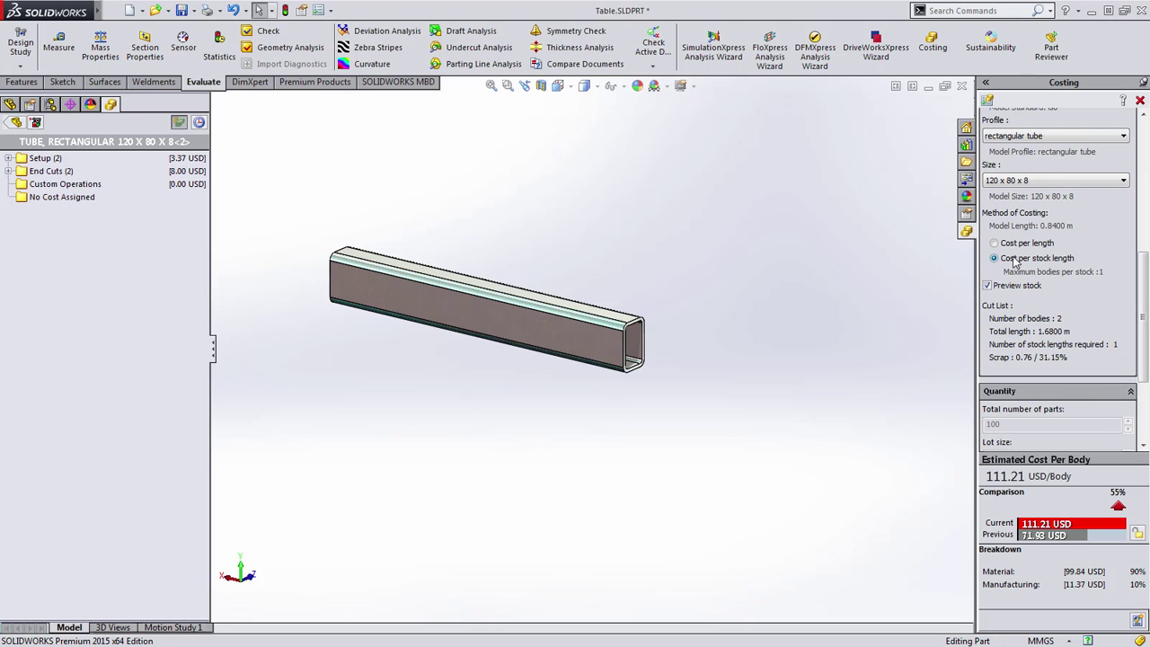
Inspect the tube's end cut operations and return to the whole table's cost estimate
click(9, 170)
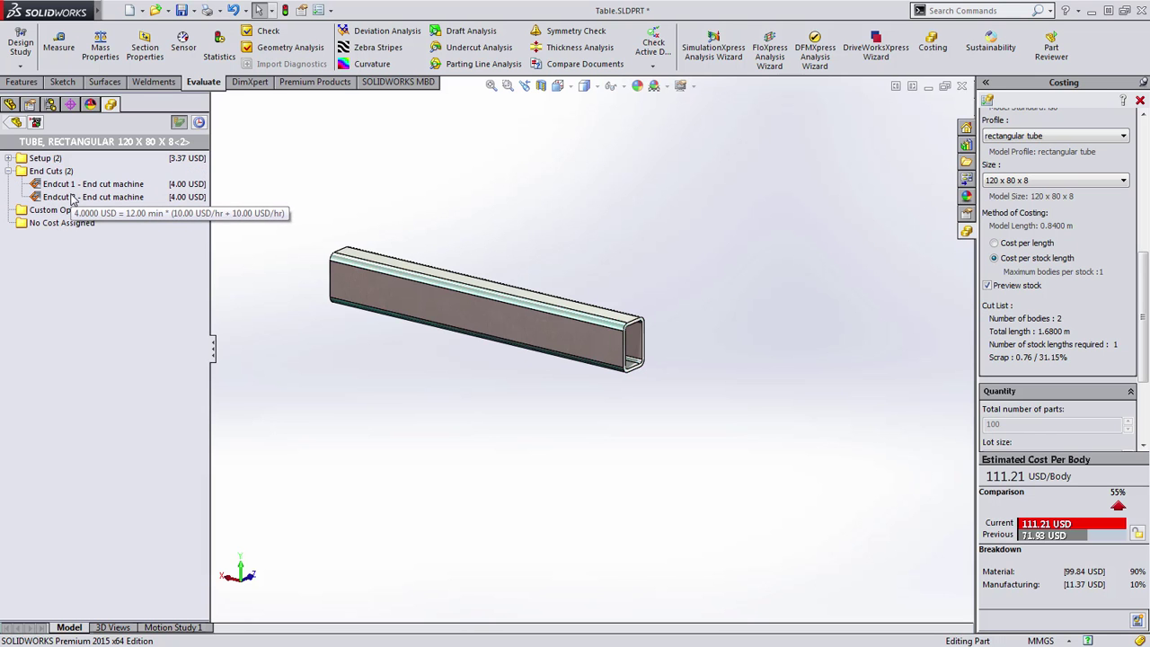
click(54, 197)
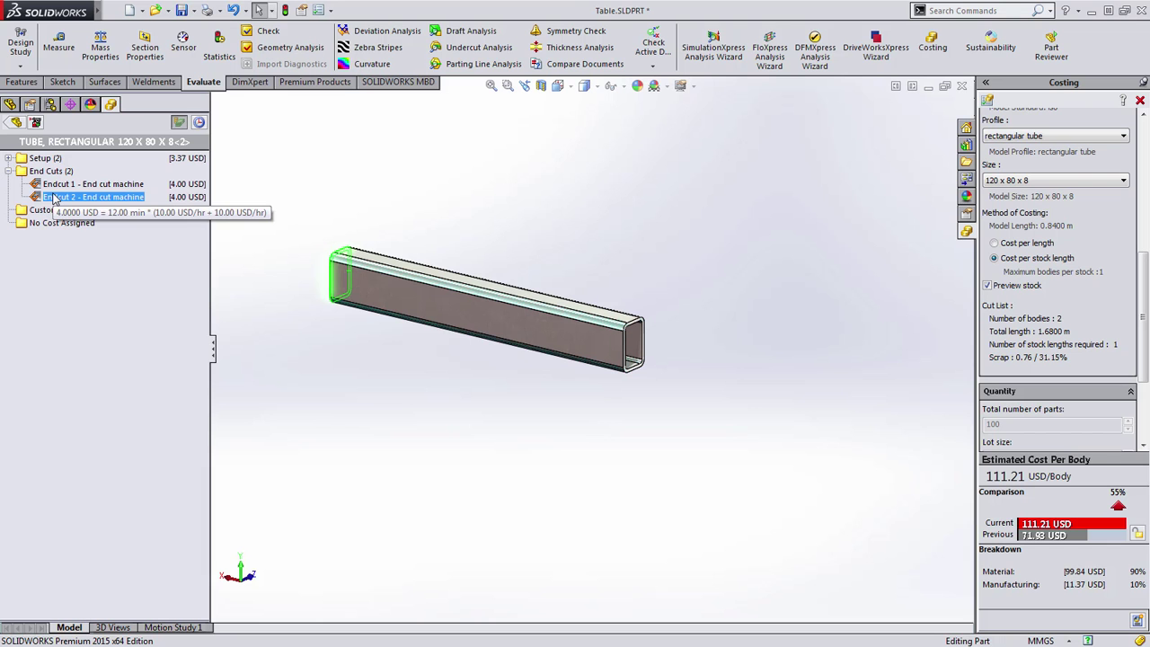
click(16, 123)
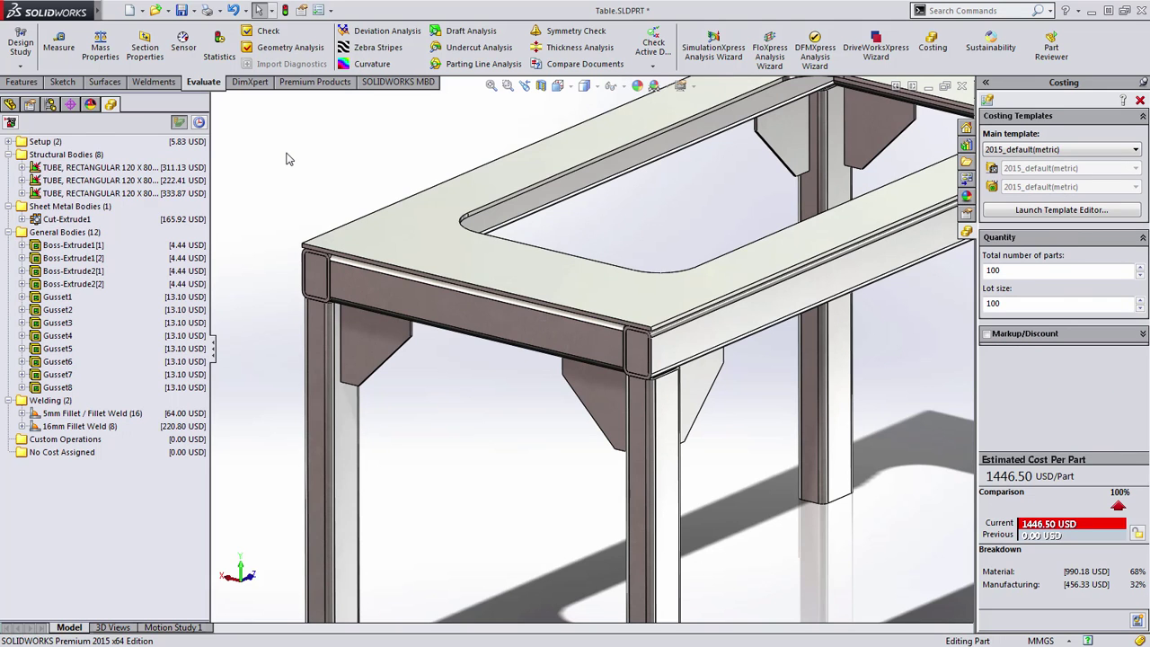
Switch to the Mounting_plate part and choose Casting as its costing method
key(ctrl+Tab)
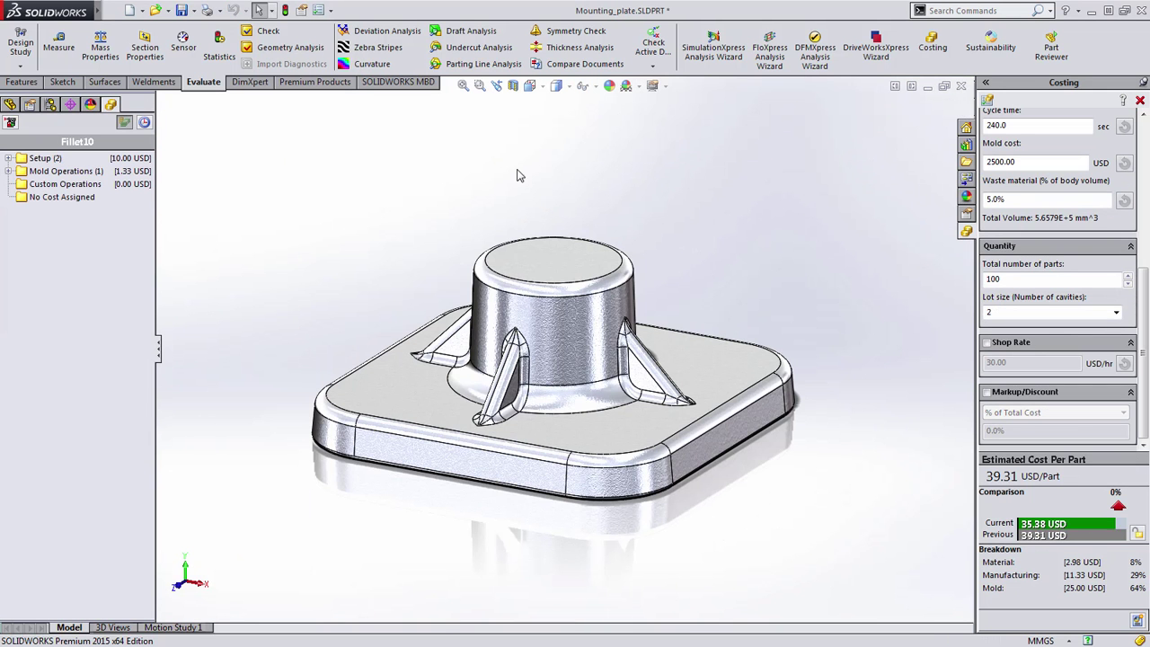
scroll(1096, 258, up, 5)
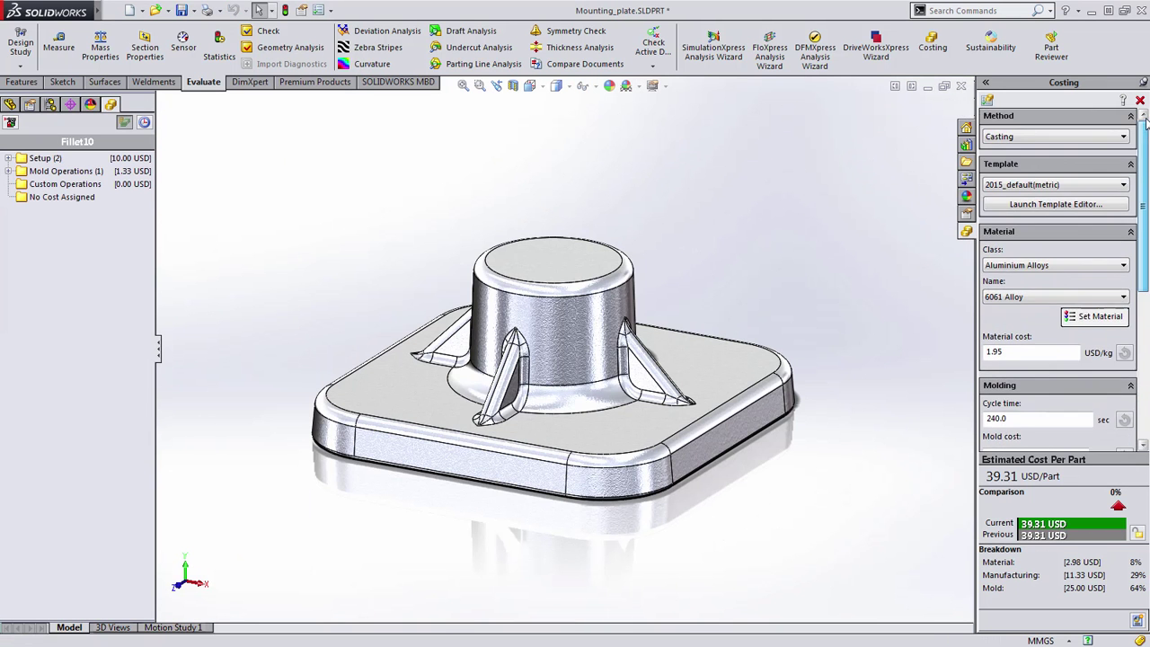
click(1073, 137)
click(1075, 161)
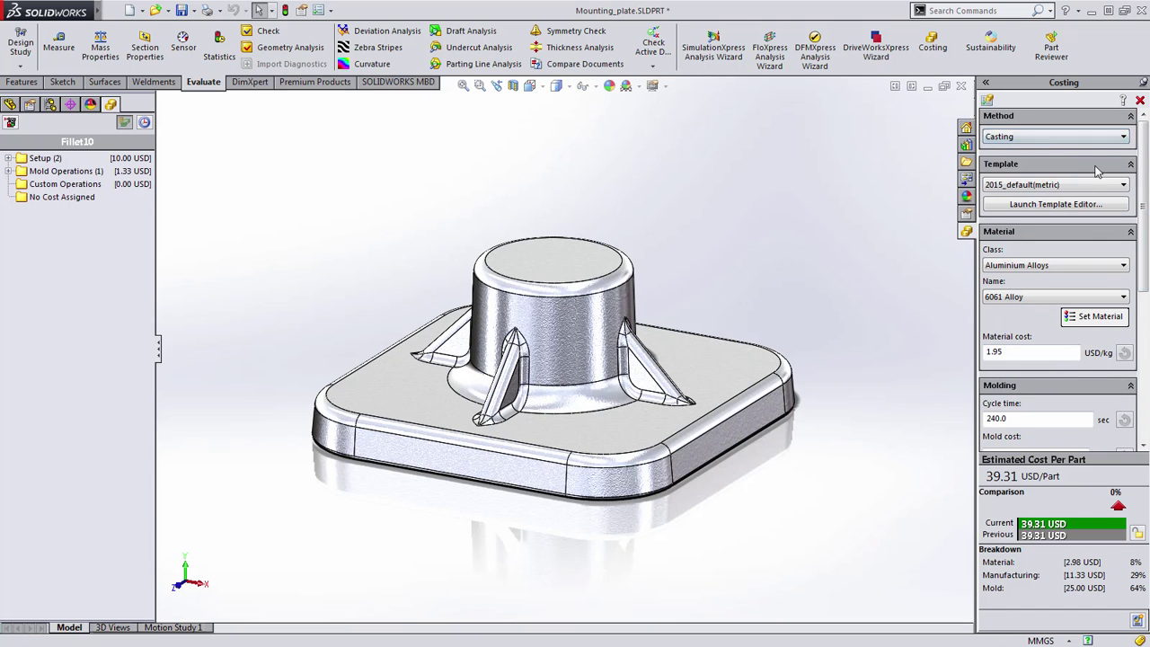
Set the casting's mold cost to 3500 USD and the total number of parts to 10000, and expand its mold operations
drag(1144, 171, 1145, 298)
drag(992, 199, 985, 200)
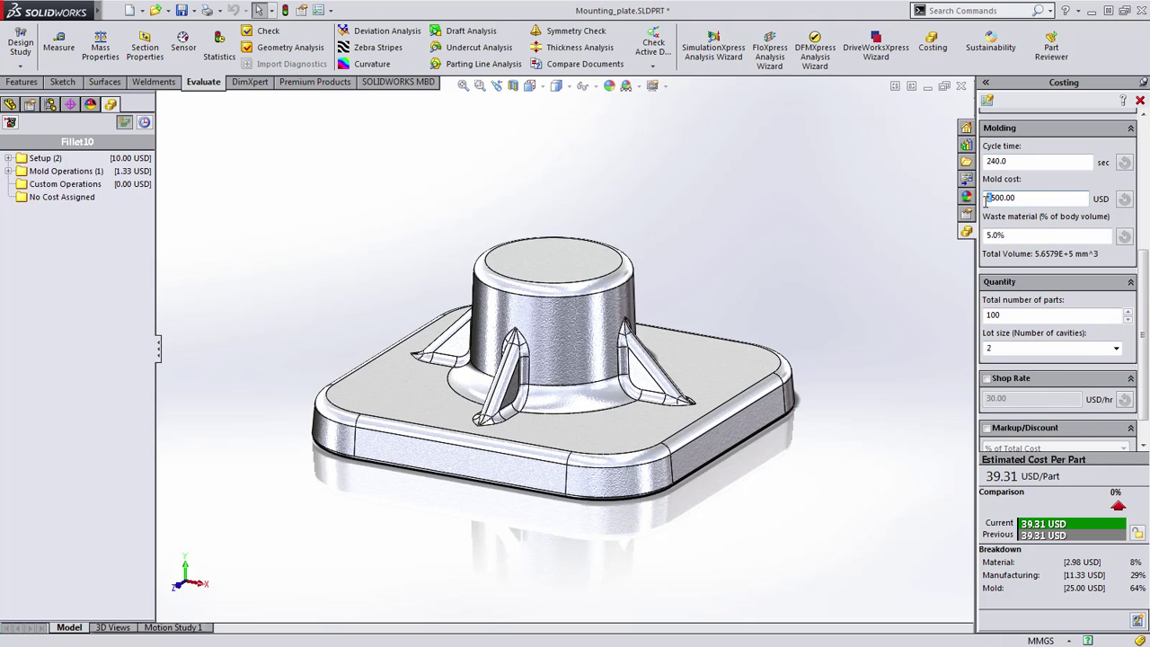
text(35)
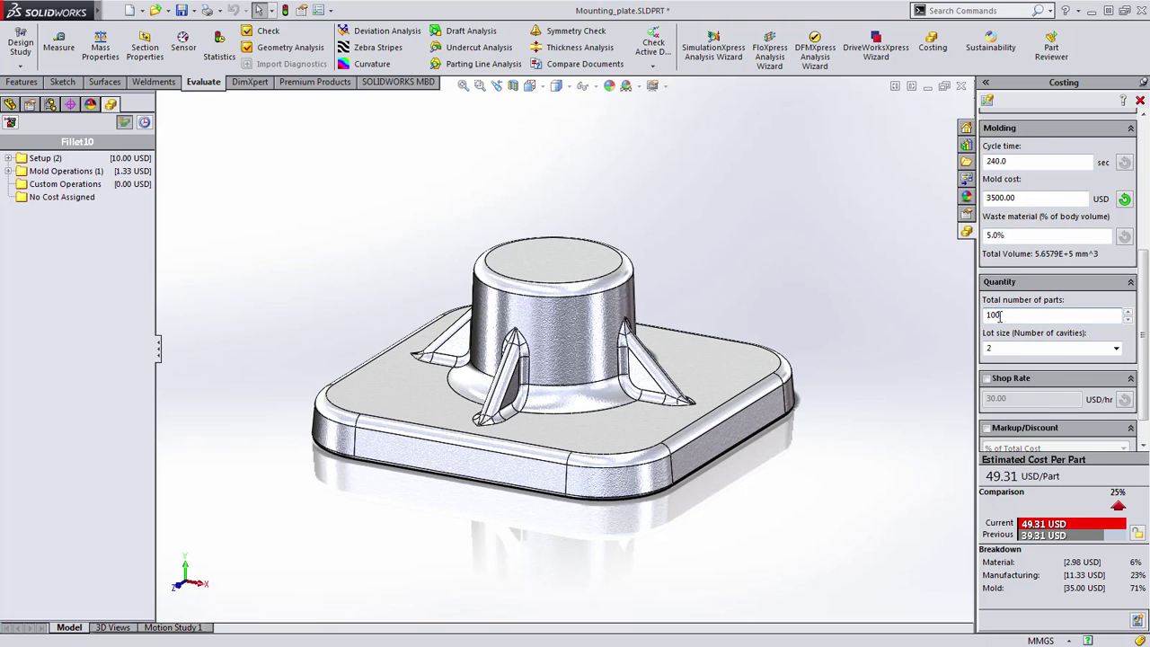
text(0)
key(Tab)
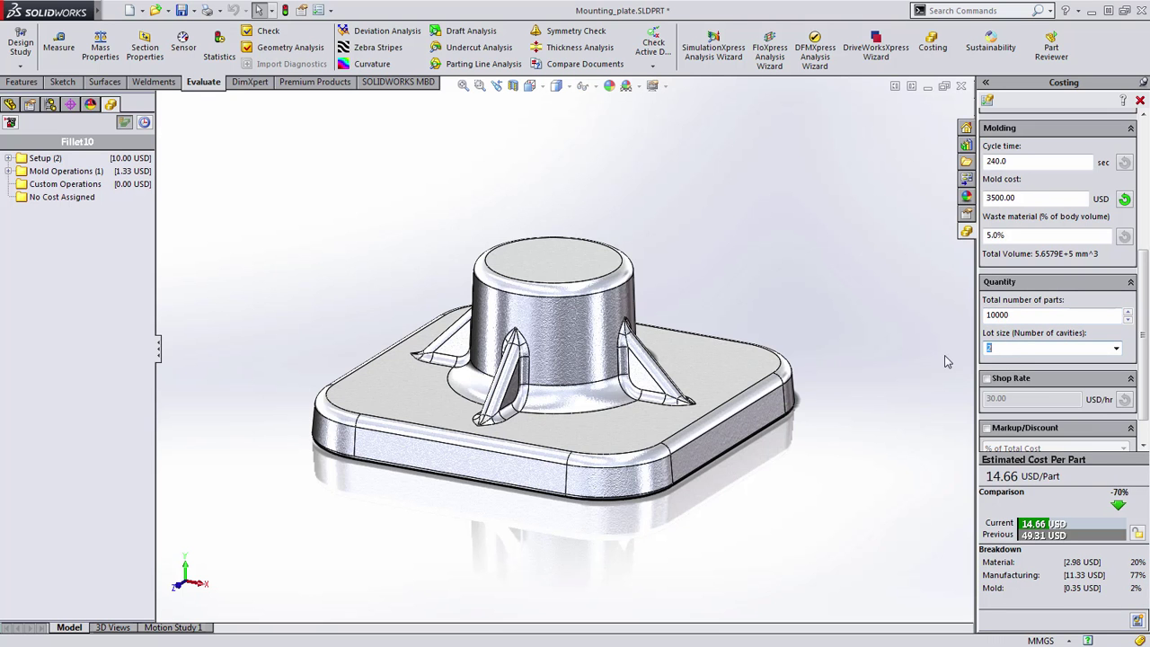
click(9, 171)
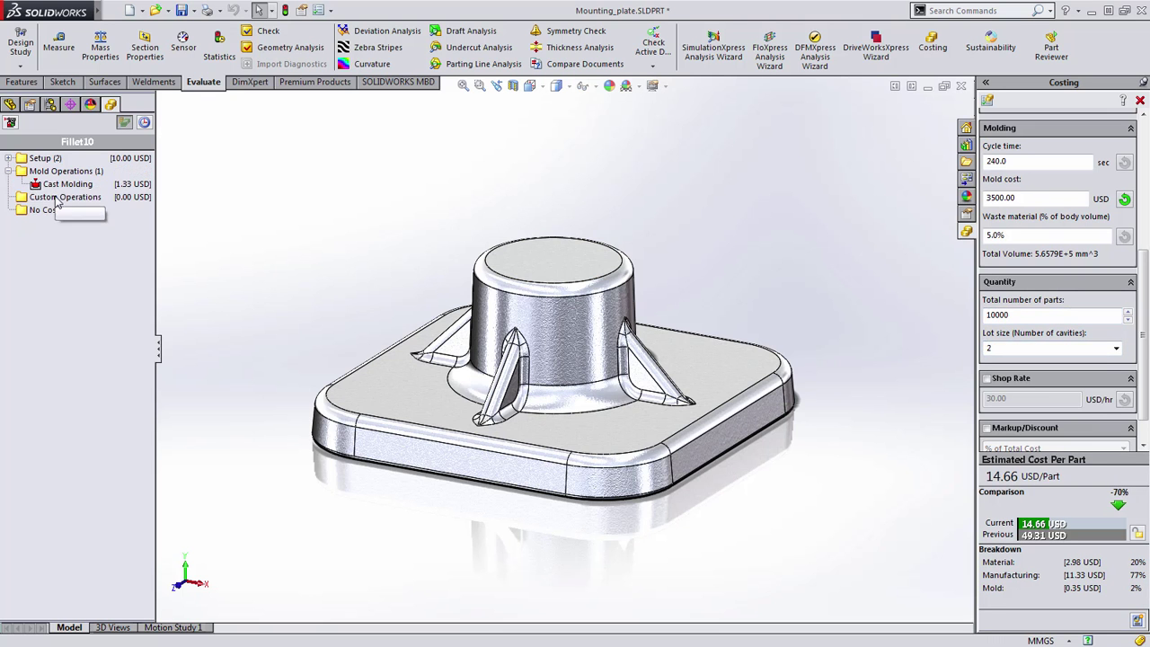
mouse_move(51, 190)
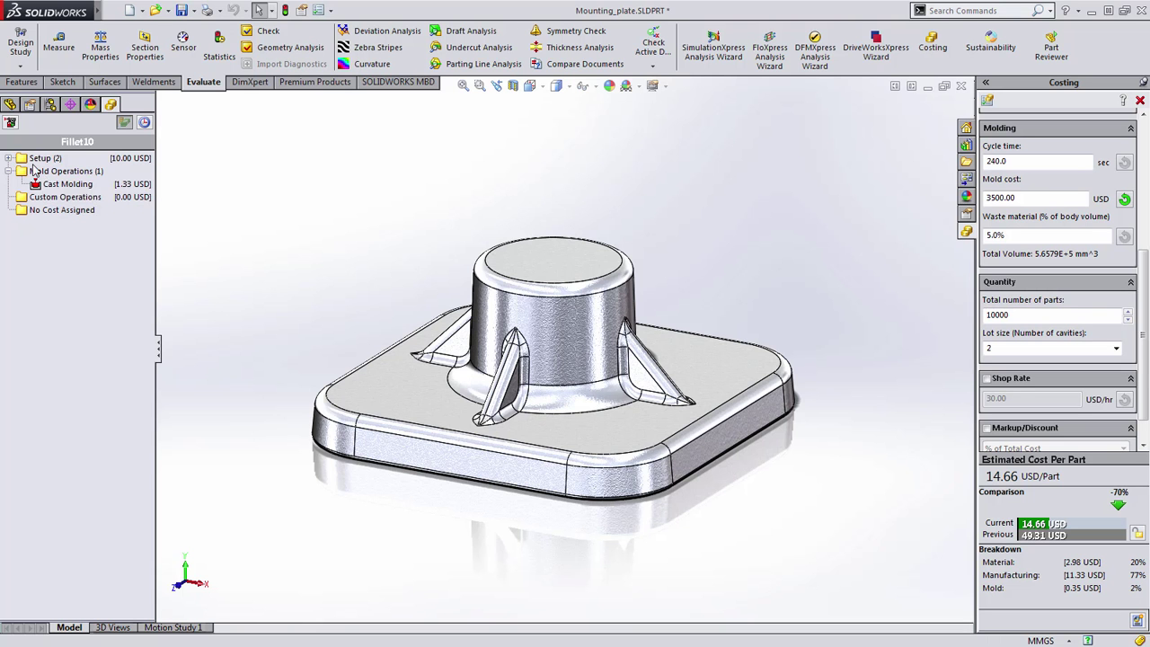
Activate the mounting plate's Machined configuration and expand the mill and hole operations in its cost estimate
click(51, 104)
click(61, 163)
double_click(61, 163)
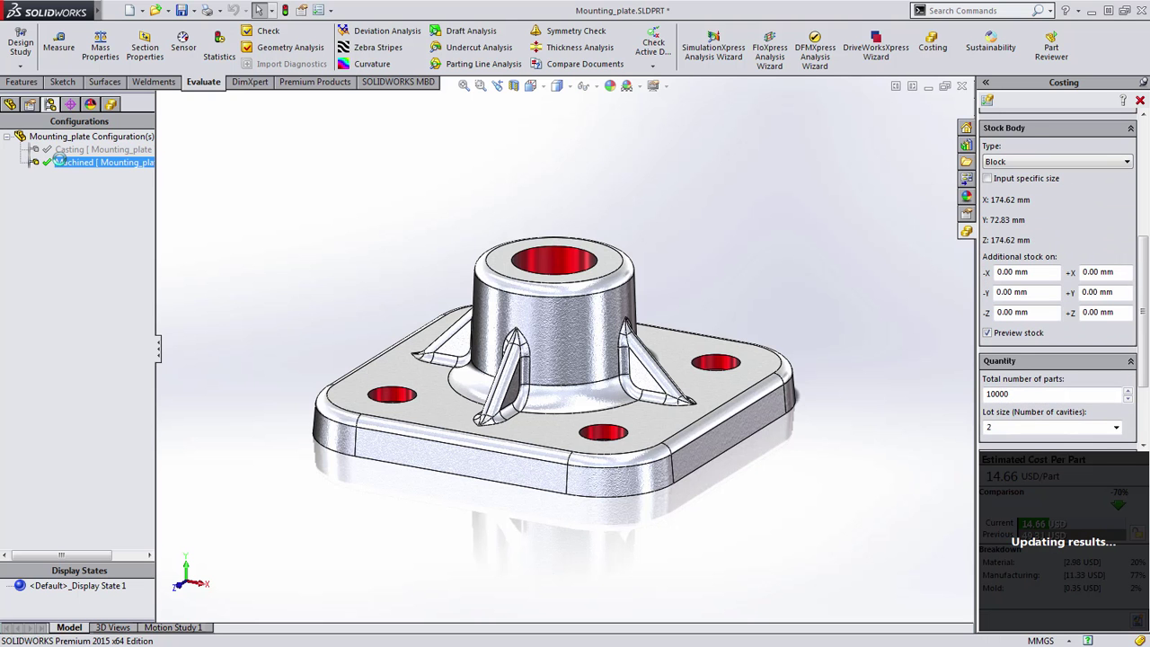
click(110, 104)
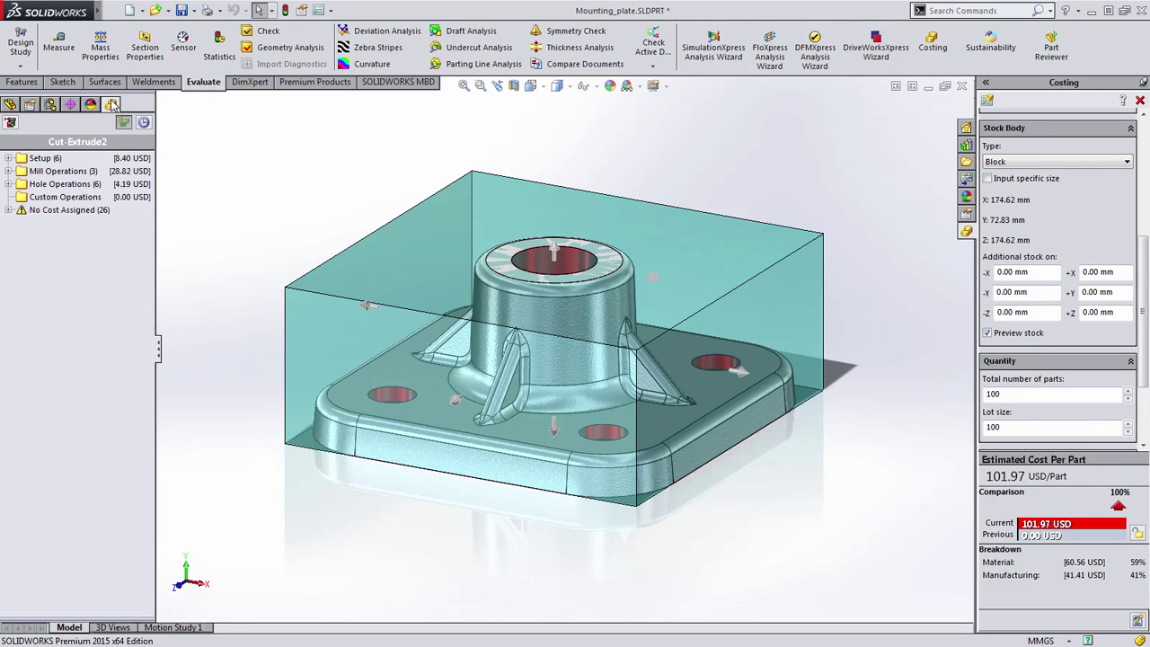
click(43, 170)
click(43, 212)
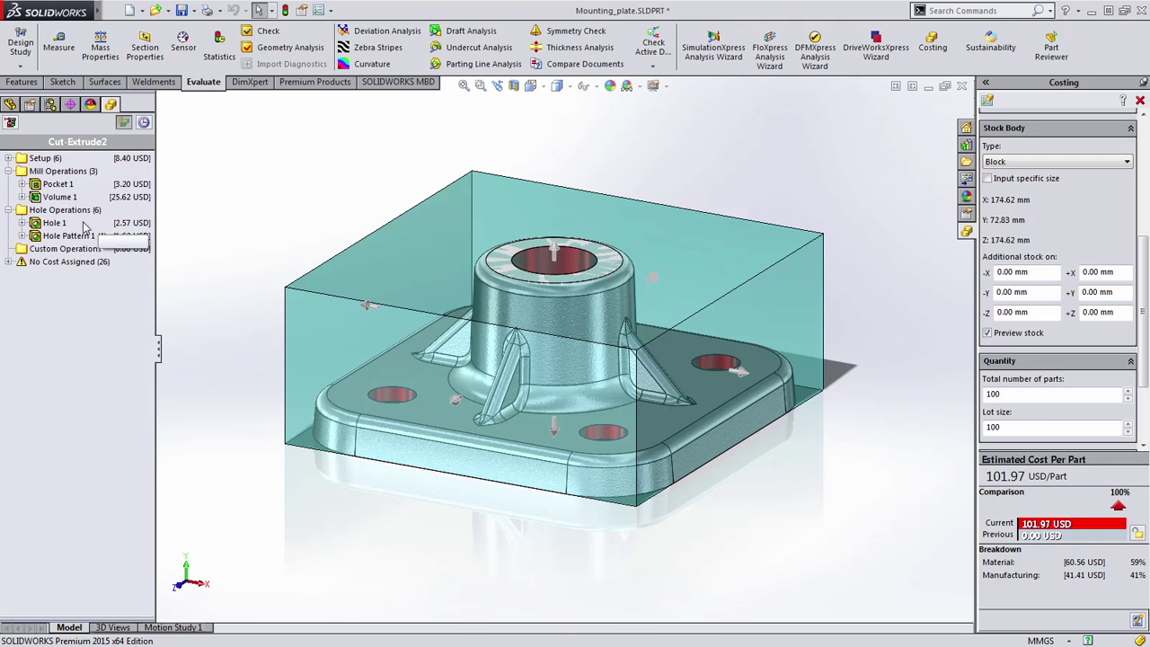
Set the stock body type to Custom, use the Casting configuration as stock, and update the cost estimate
drag(1141, 262, 1144, 115)
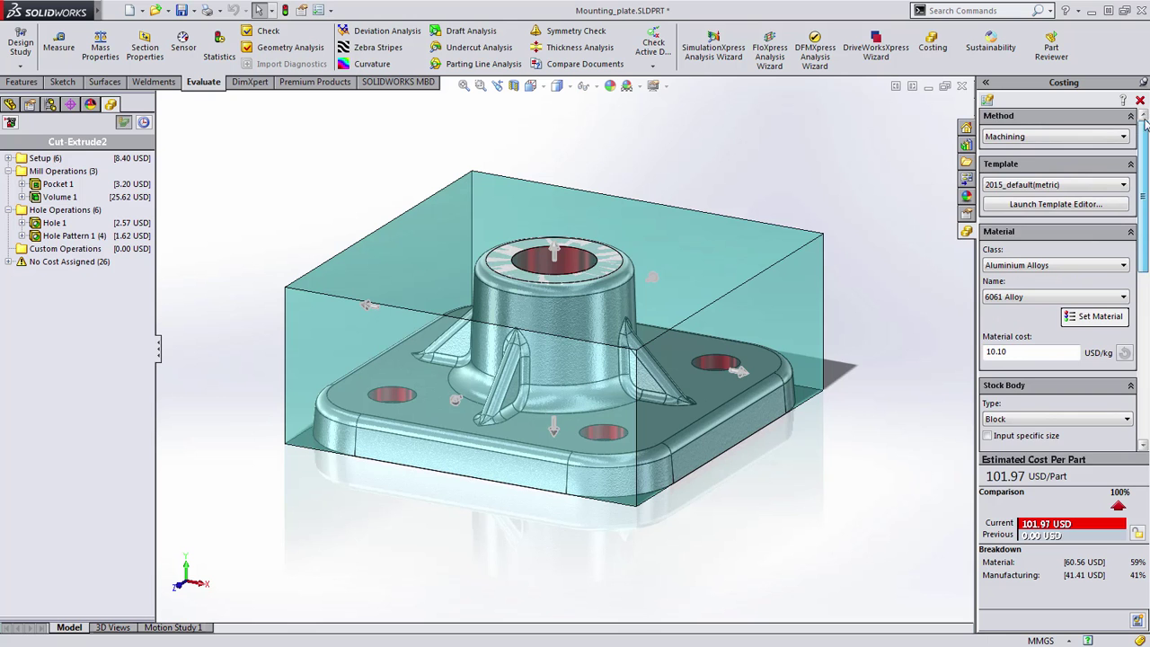
scroll(1087, 157, down, 5)
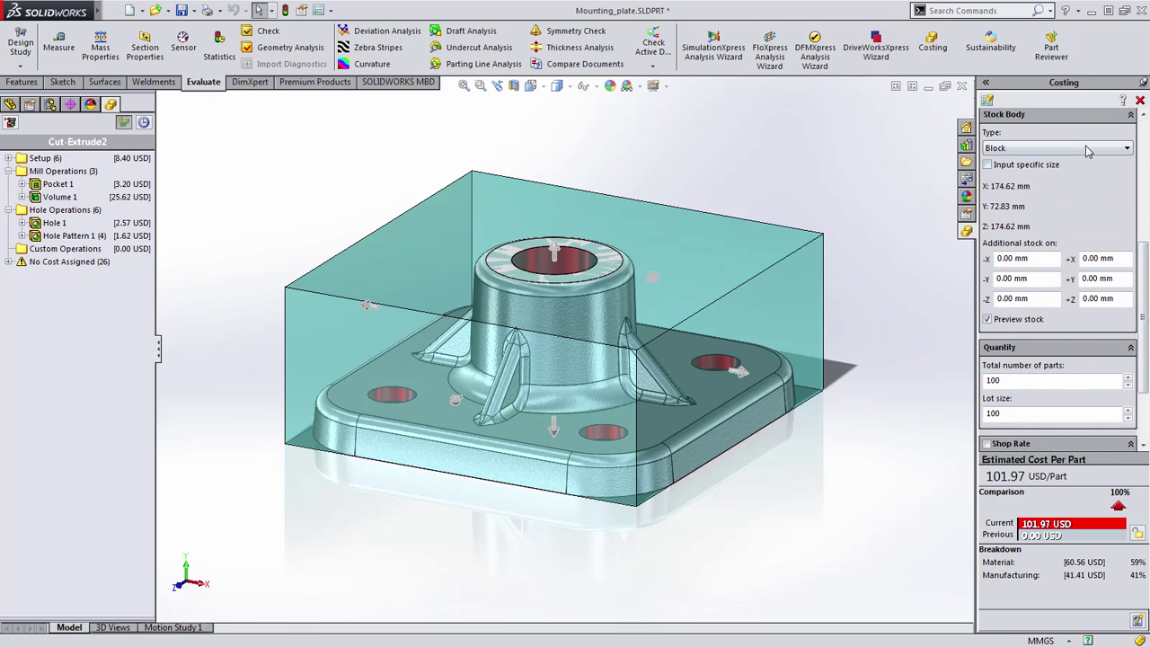
click(1085, 148)
click(1003, 190)
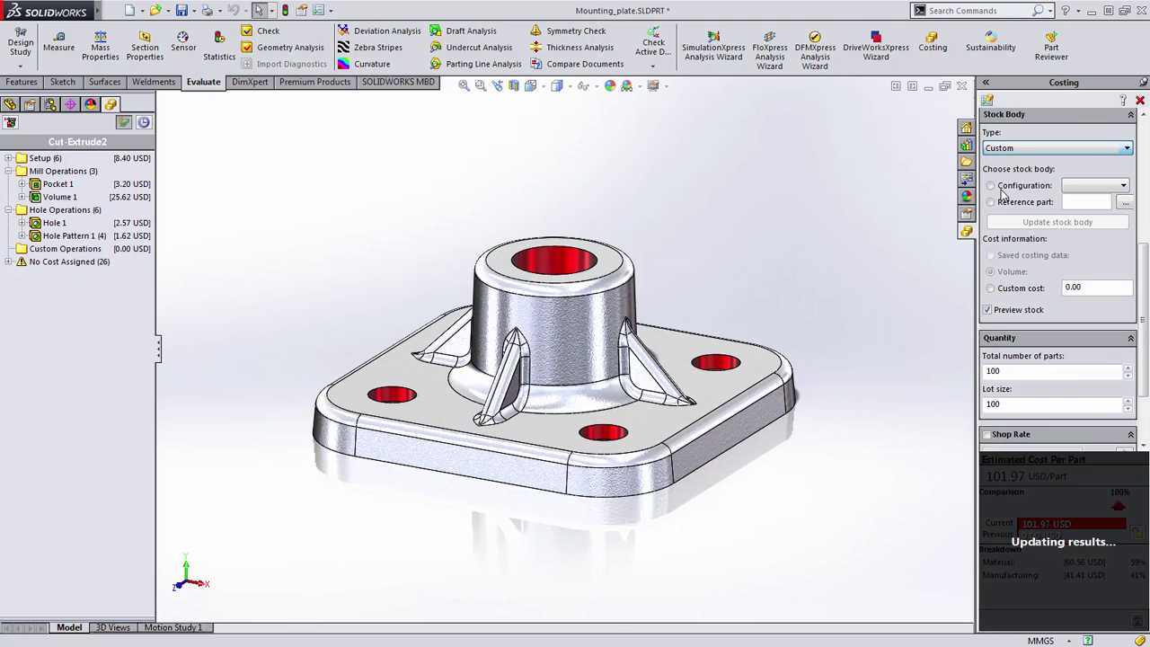
click(1003, 192)
click(1098, 185)
click(1085, 201)
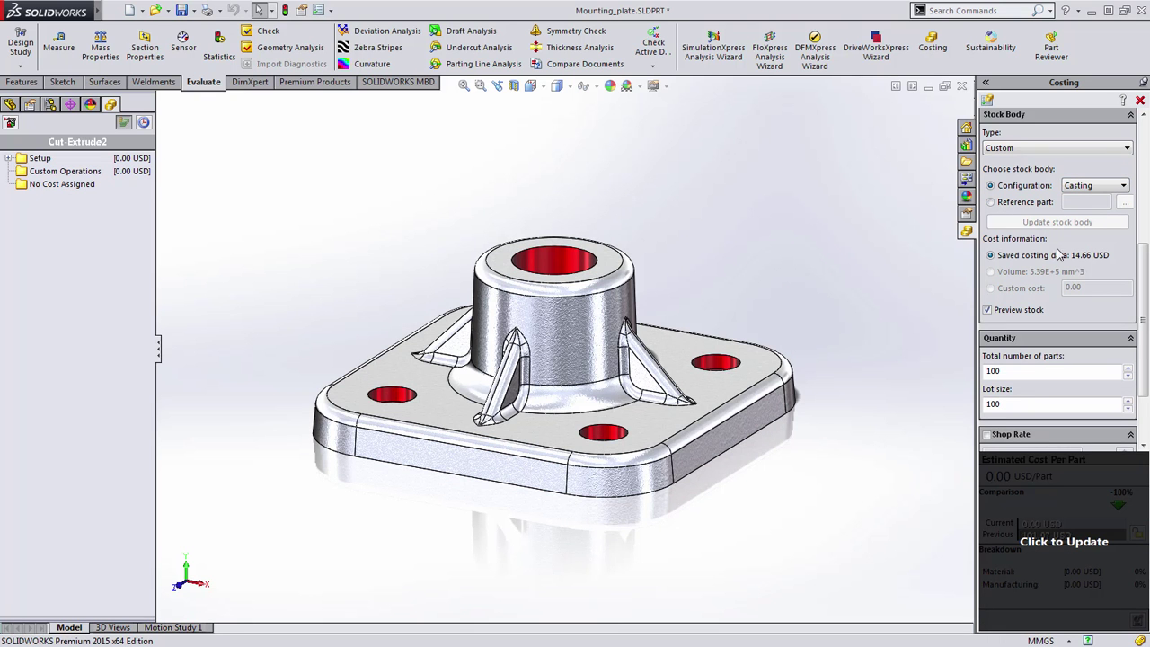
click(1042, 550)
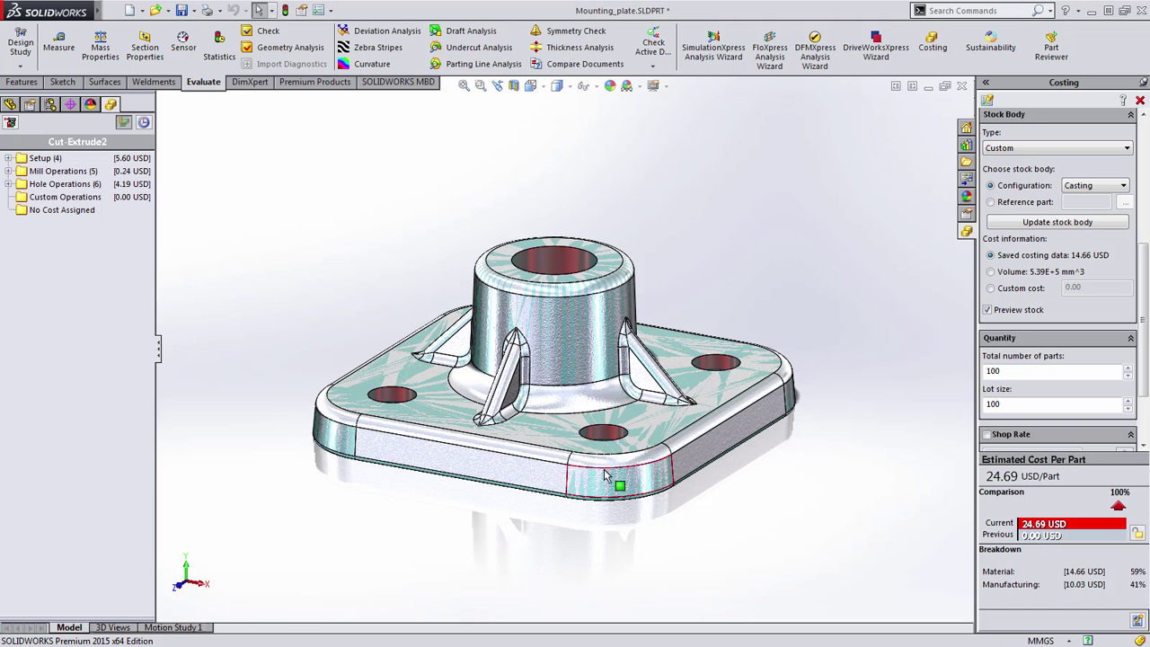
Examine the mill operations, the central hole and the hole pattern in the updated machining estimate
click(8, 170)
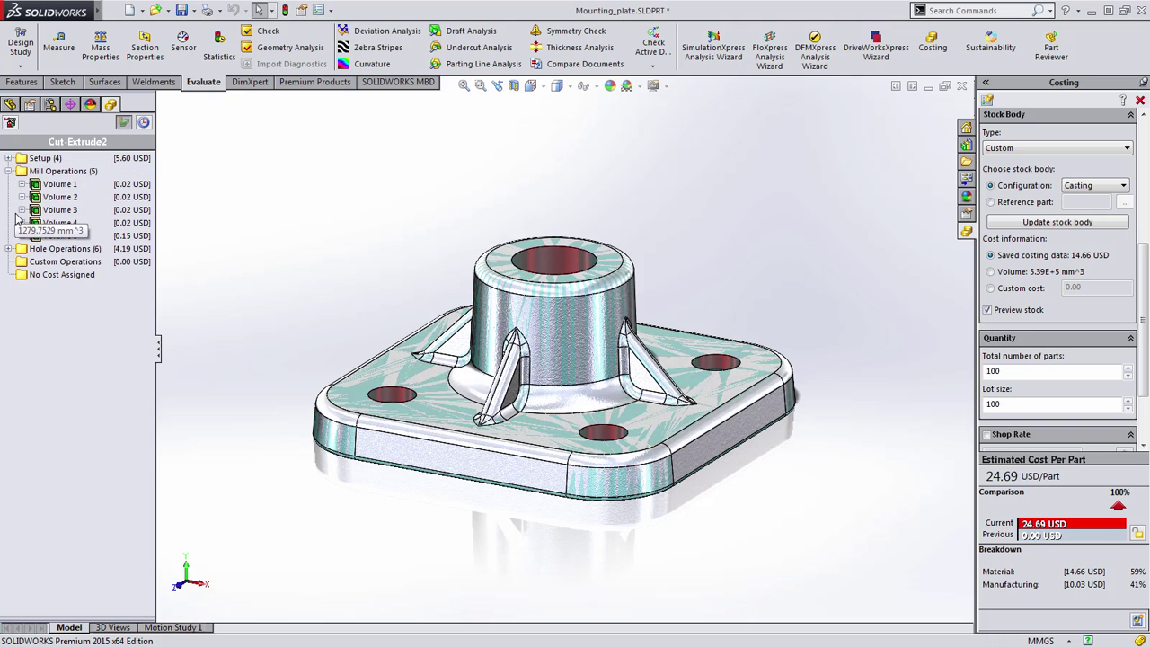
click(8, 248)
click(53, 262)
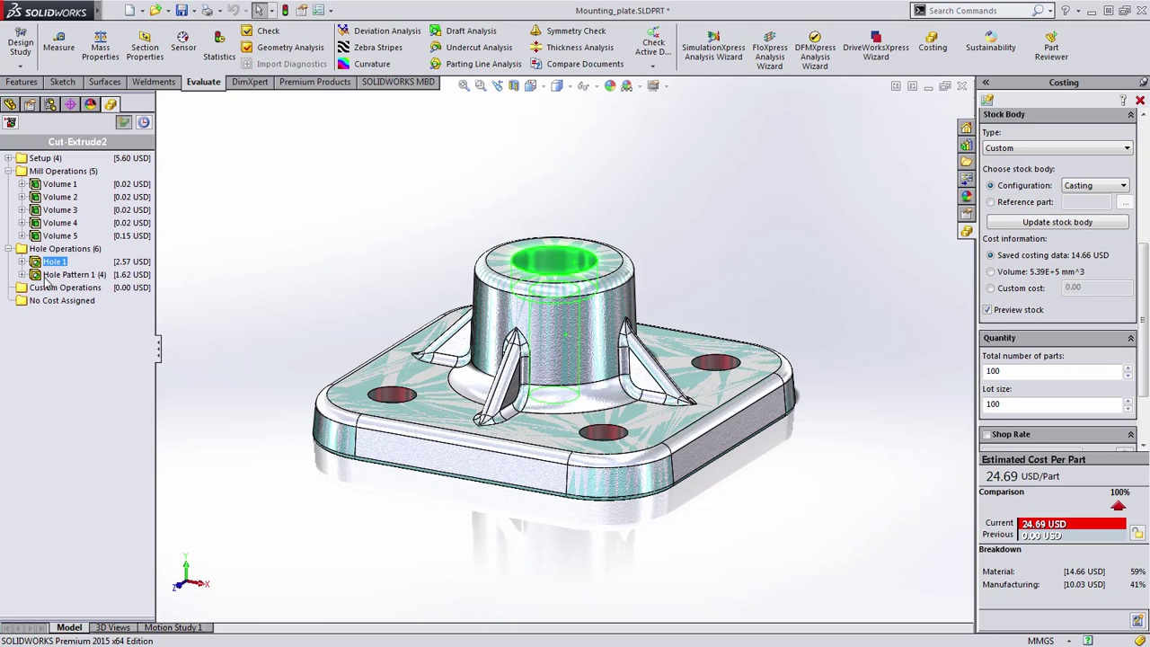
click(56, 274)
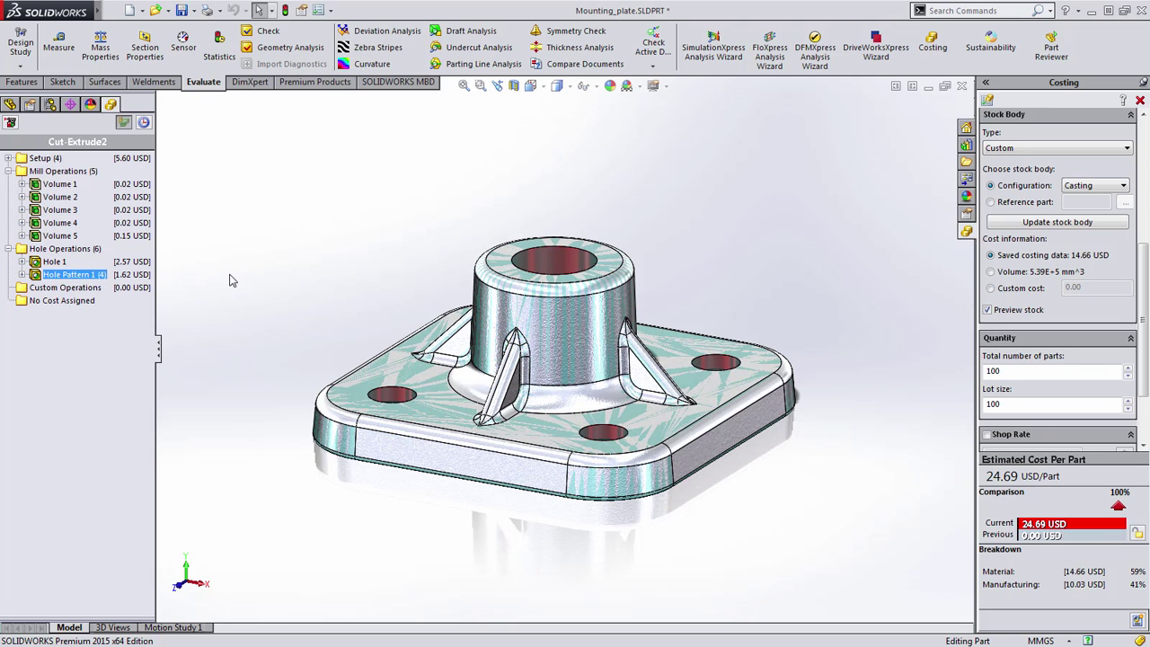
Switch to the Cap_insert part, classify all three bodies as General with the 3D Printing method, and run the cost estimation
key(ctrl+Tab)
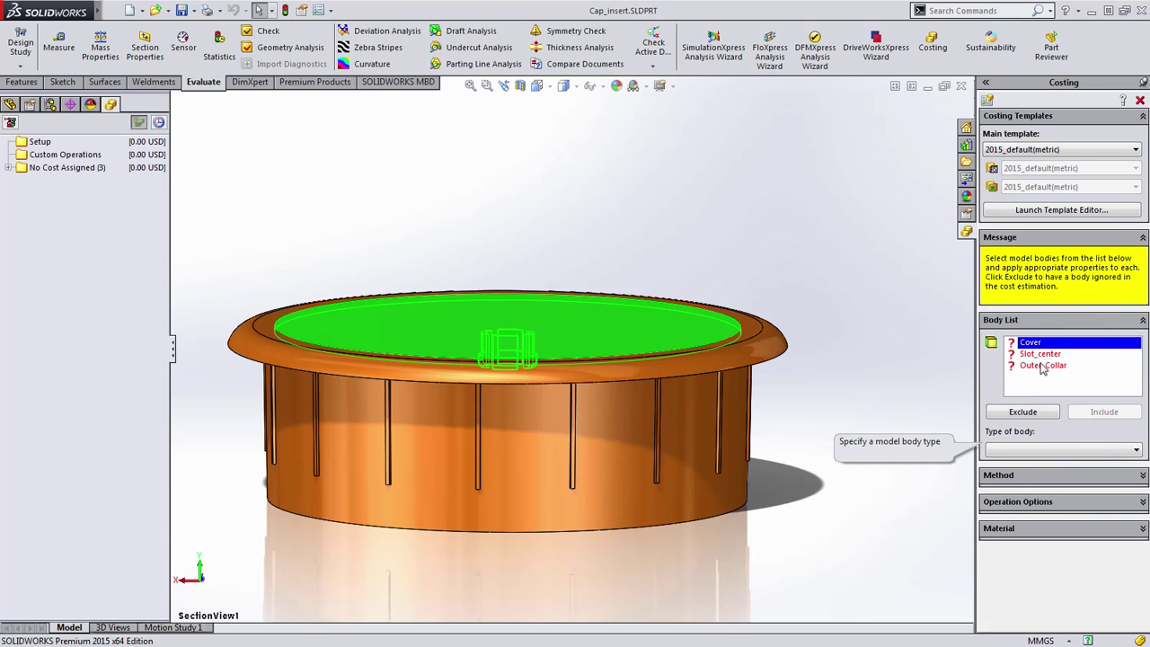
shift+click(1036, 366)
click(1046, 450)
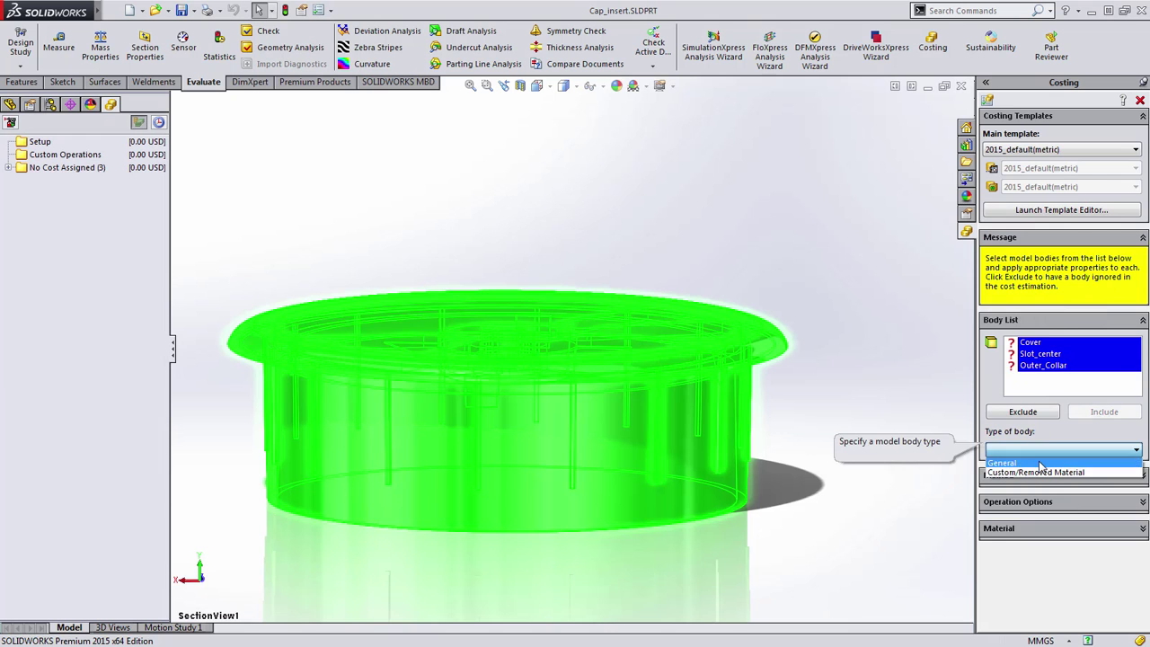
click(1046, 460)
click(1033, 499)
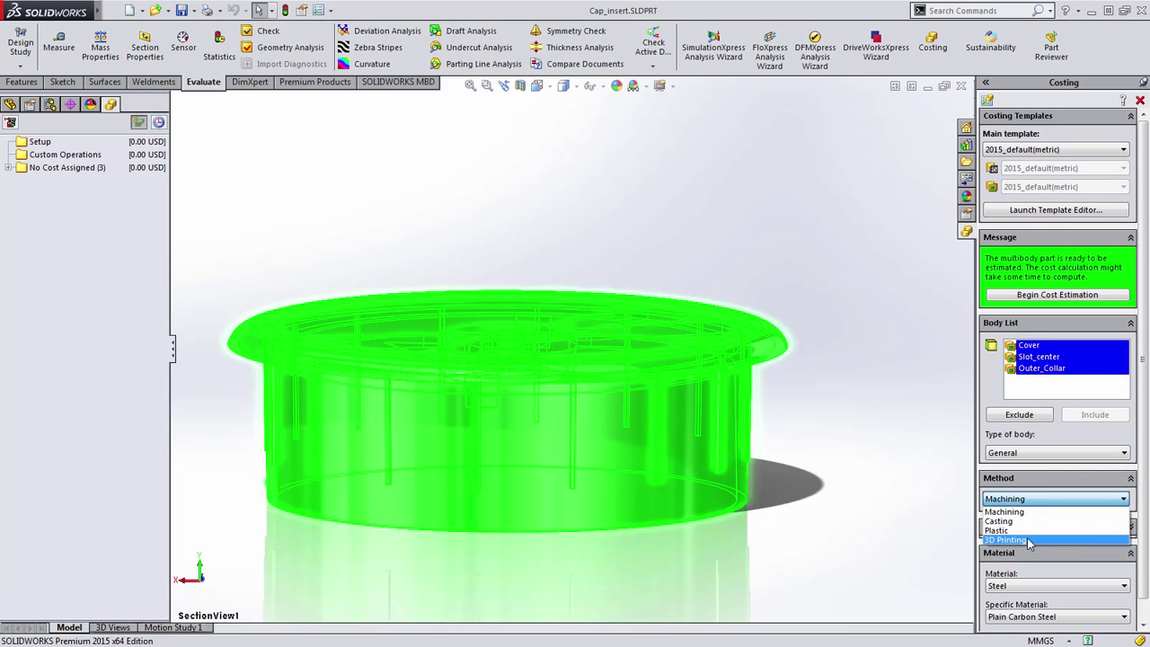
click(1029, 540)
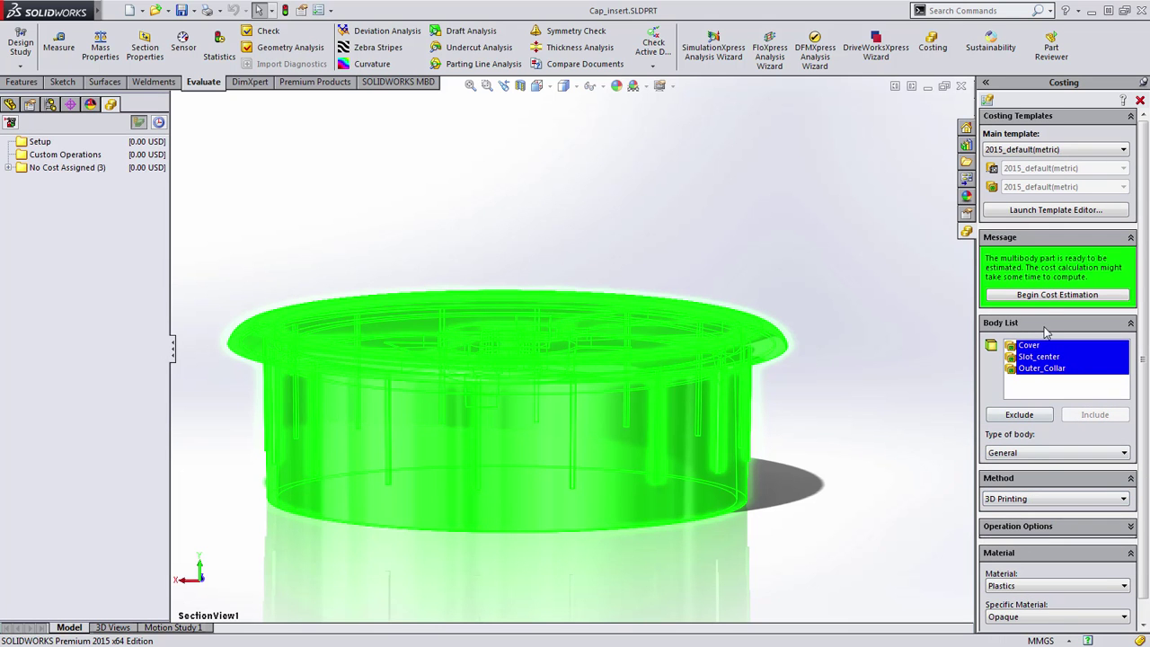
click(1042, 297)
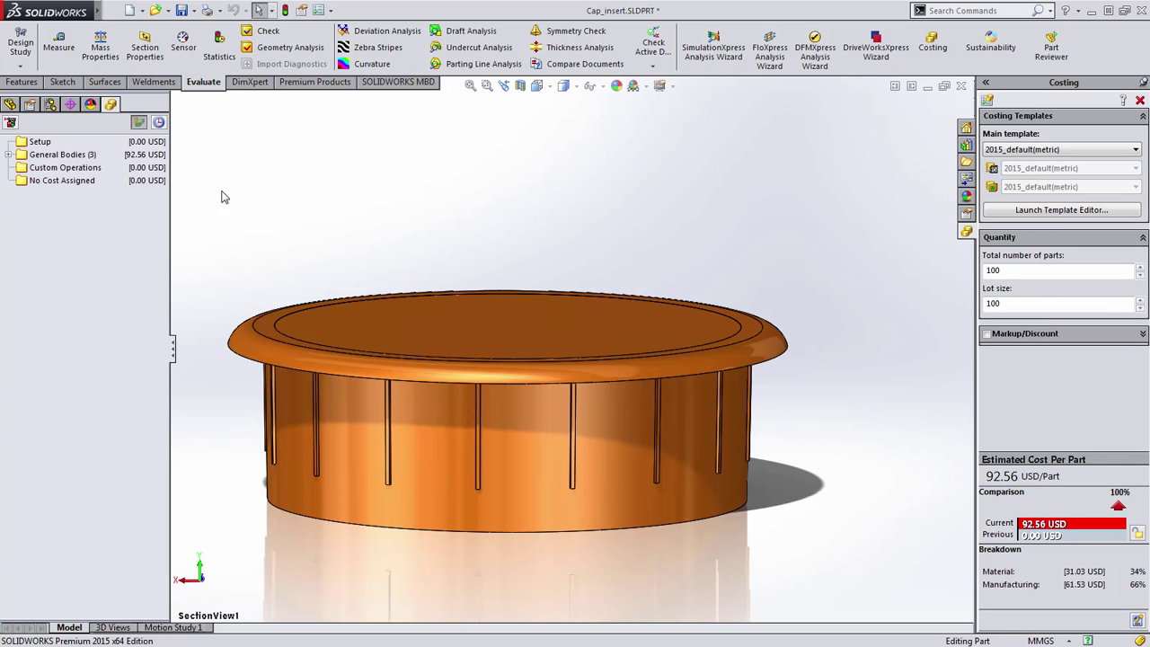
Open the Slot_center body's individual cost estimate from the general bodies and select its 3D Printing additive operation
click(8, 155)
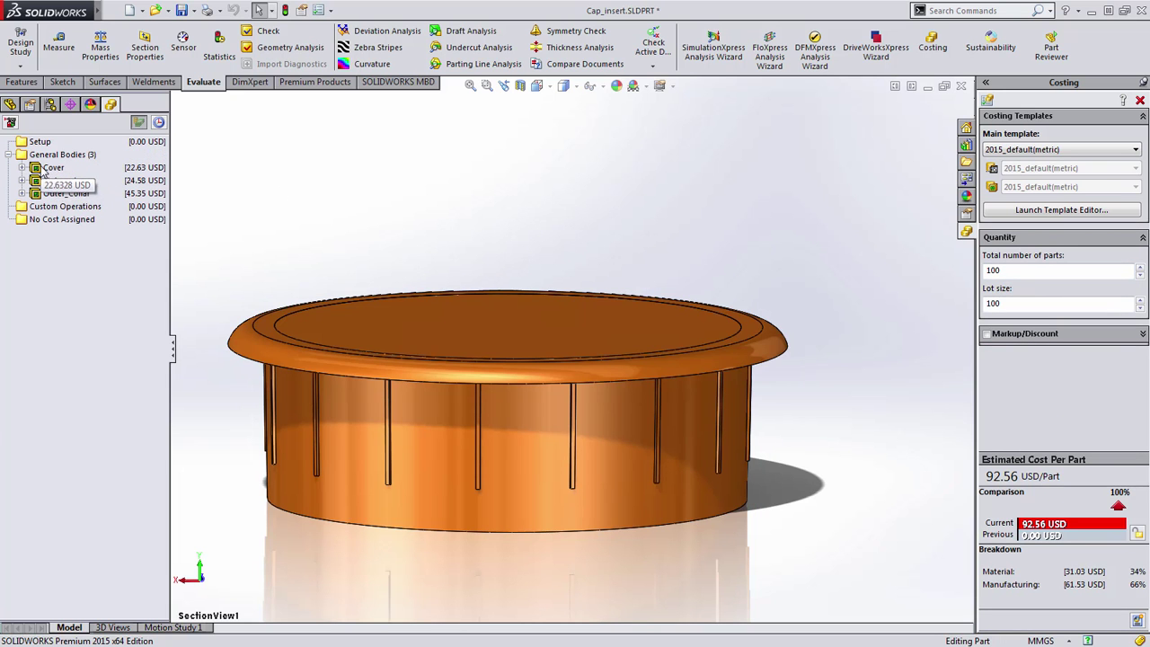
click(41, 181)
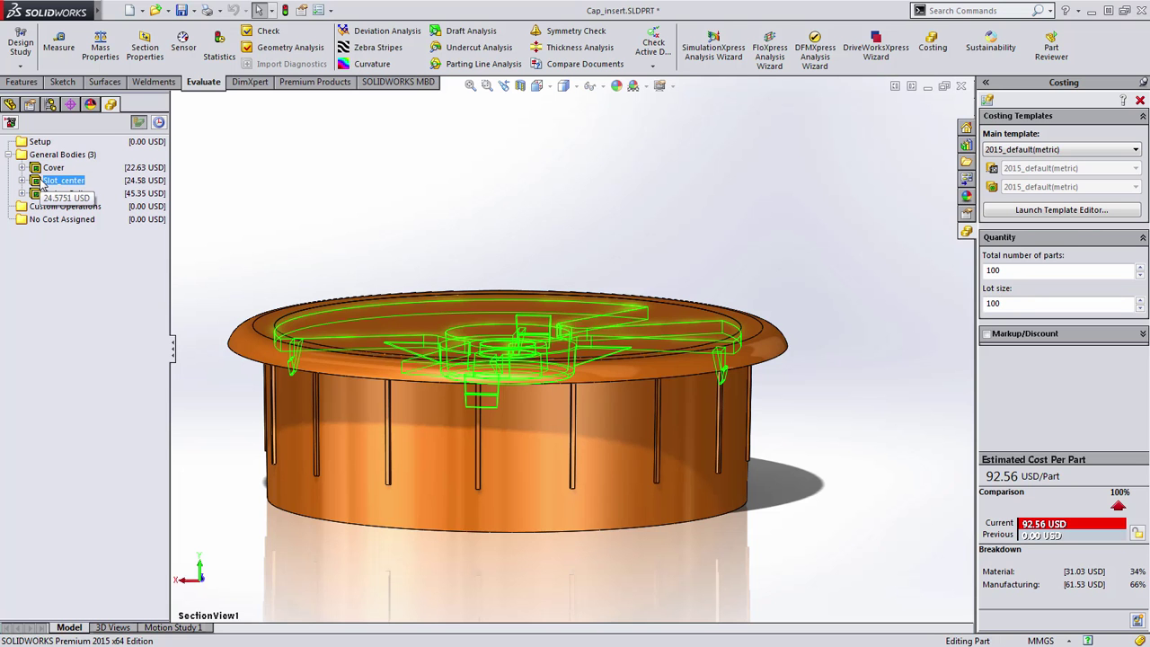
double_click(38, 180)
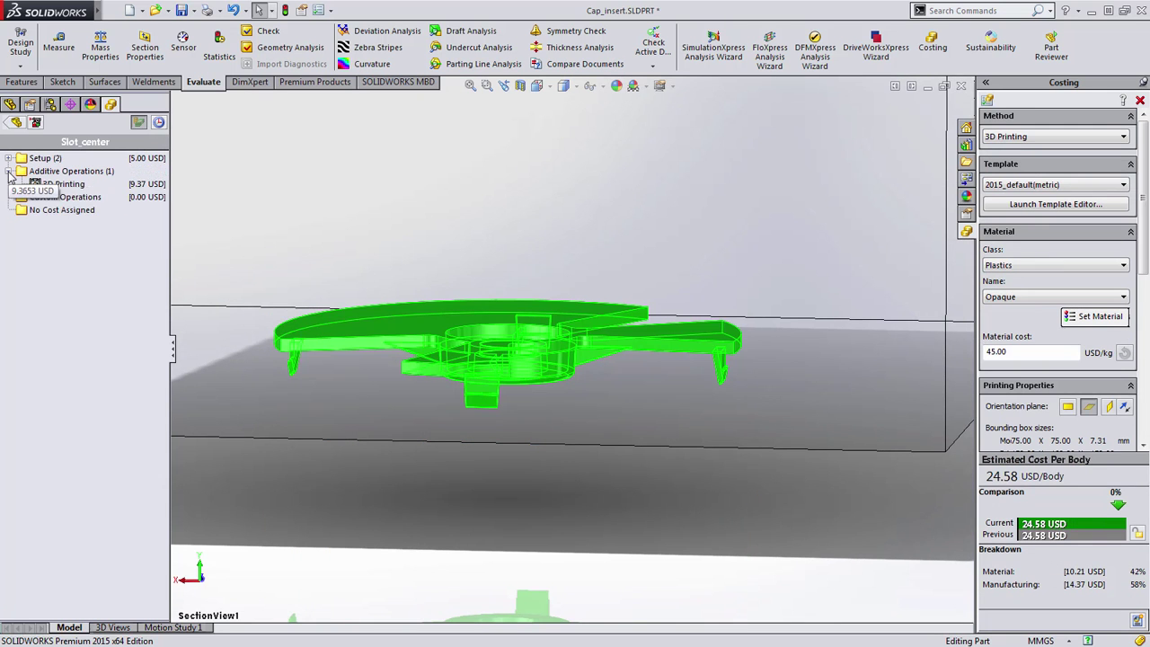
click(8, 171)
click(75, 189)
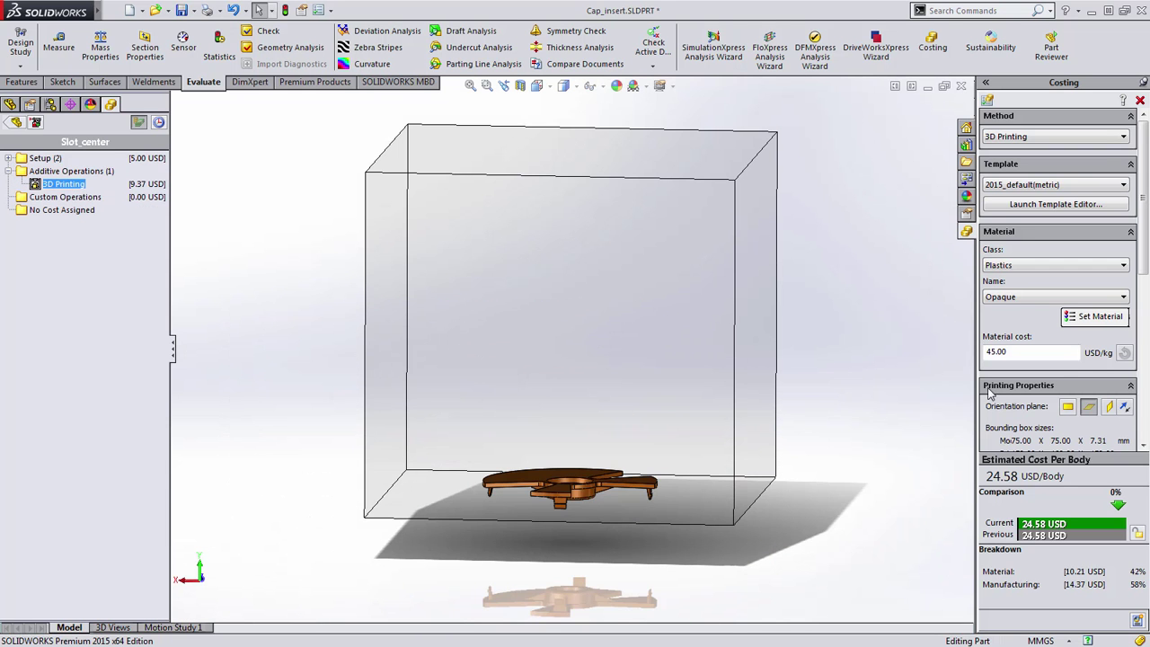
Try the alternative print orientation planes for Slot_center, return to the horizontal plane, and flip the part's print direction
click(1067, 406)
middle_drag(807, 422, 826, 456)
click(1109, 407)
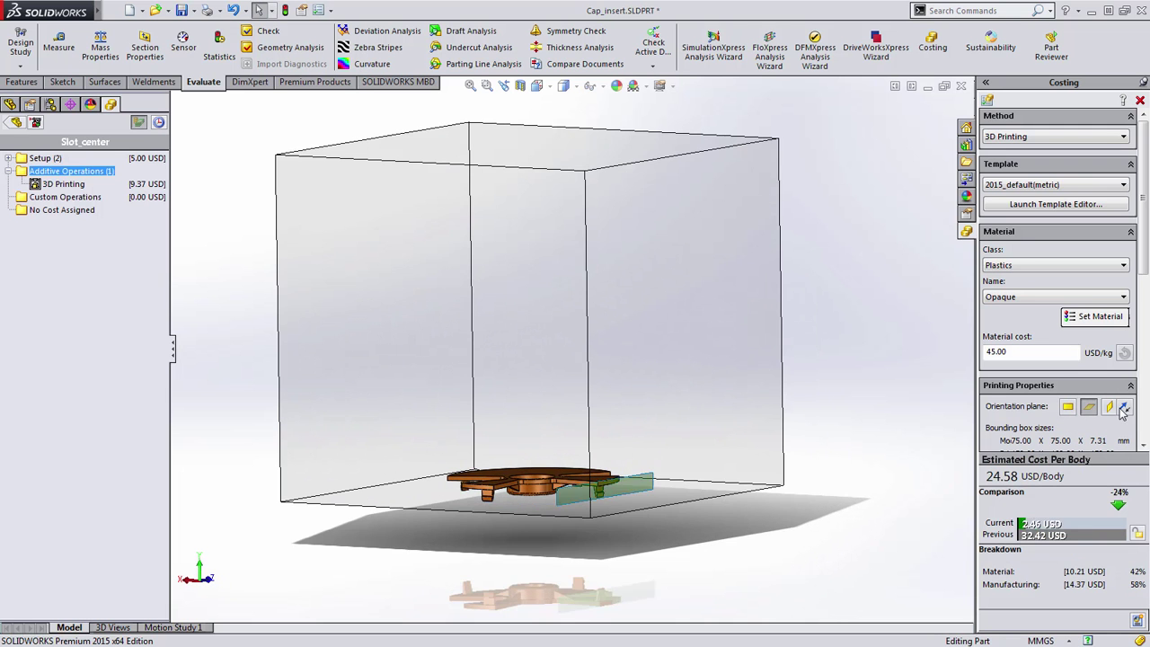
click(1124, 406)
middle_drag(535, 211, 303, 611)
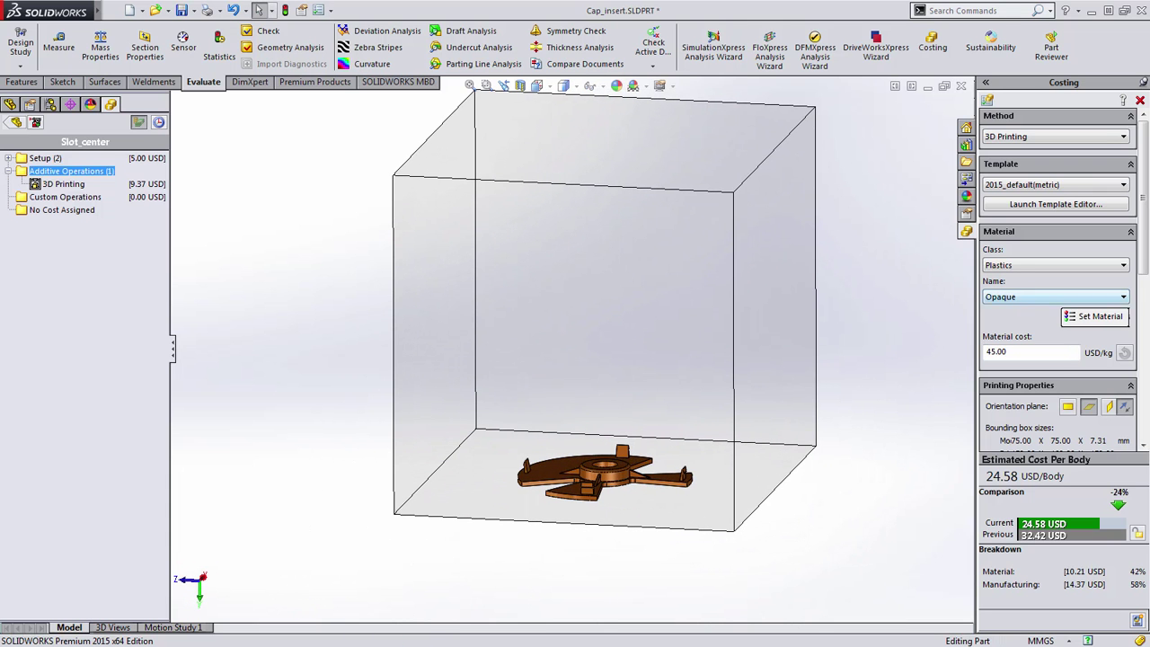
Set the percent infill to 20% and switch the 3D Printing operation to the other MakerBot Replicator machine
drag(1143, 270, 1143, 400)
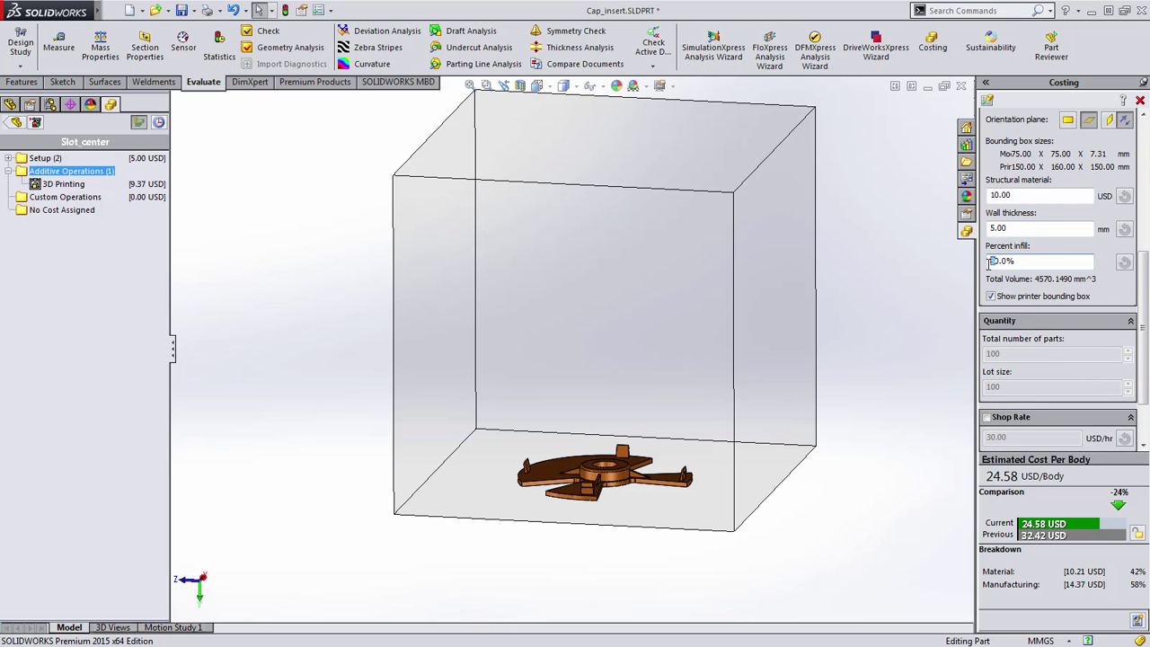
key(Return)
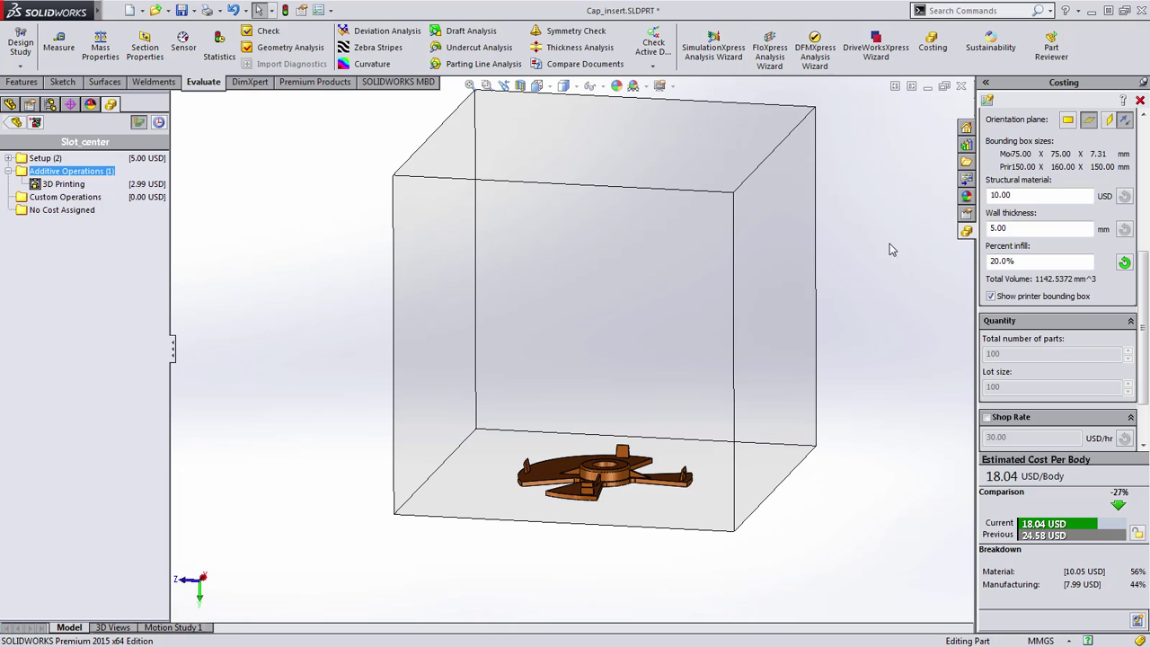
right_click(61, 185)
click(100, 207)
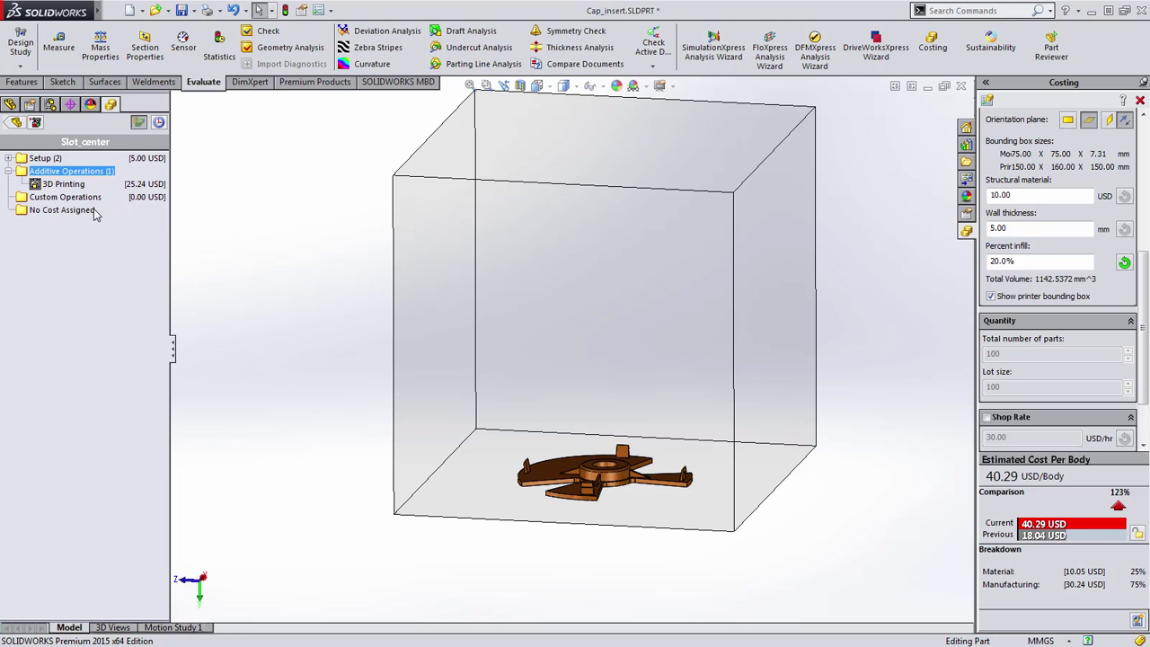
mouse_move(60, 186)
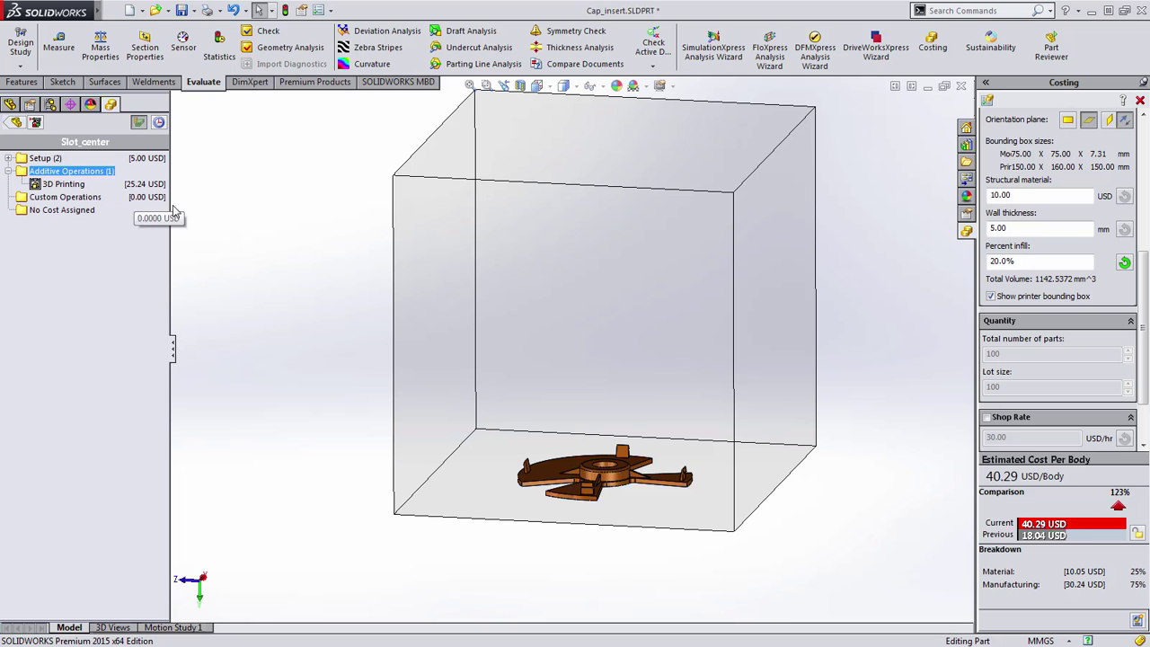
Set the percent infill to 80% and check the cost of the 3D Printing operation
click(992, 261)
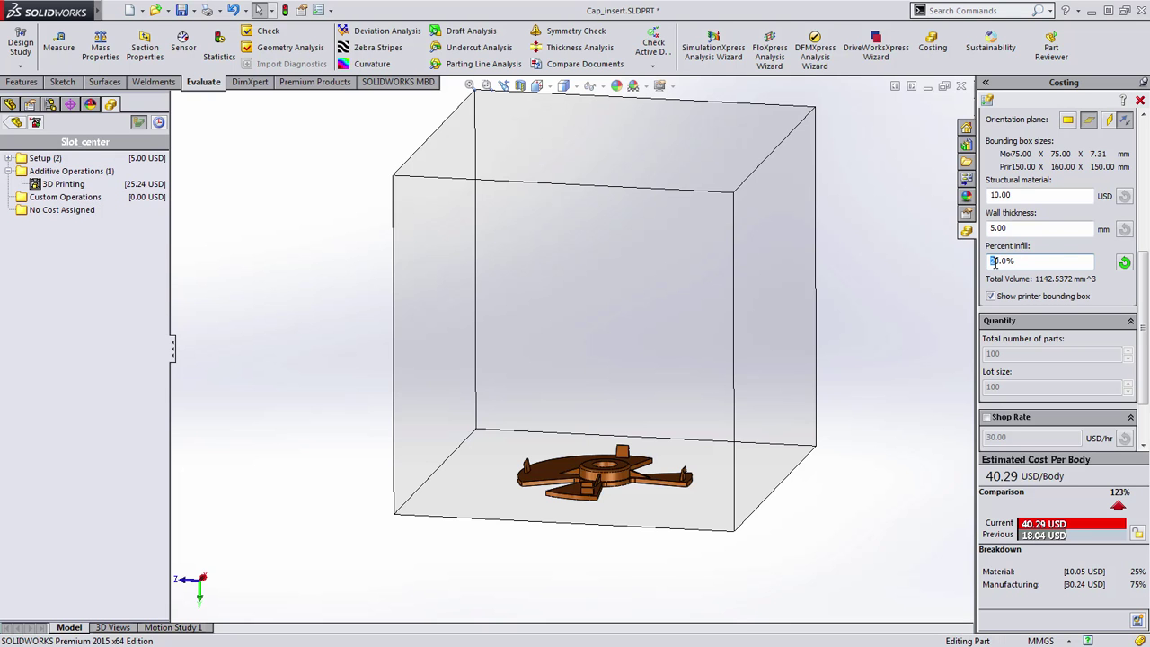
key(Return)
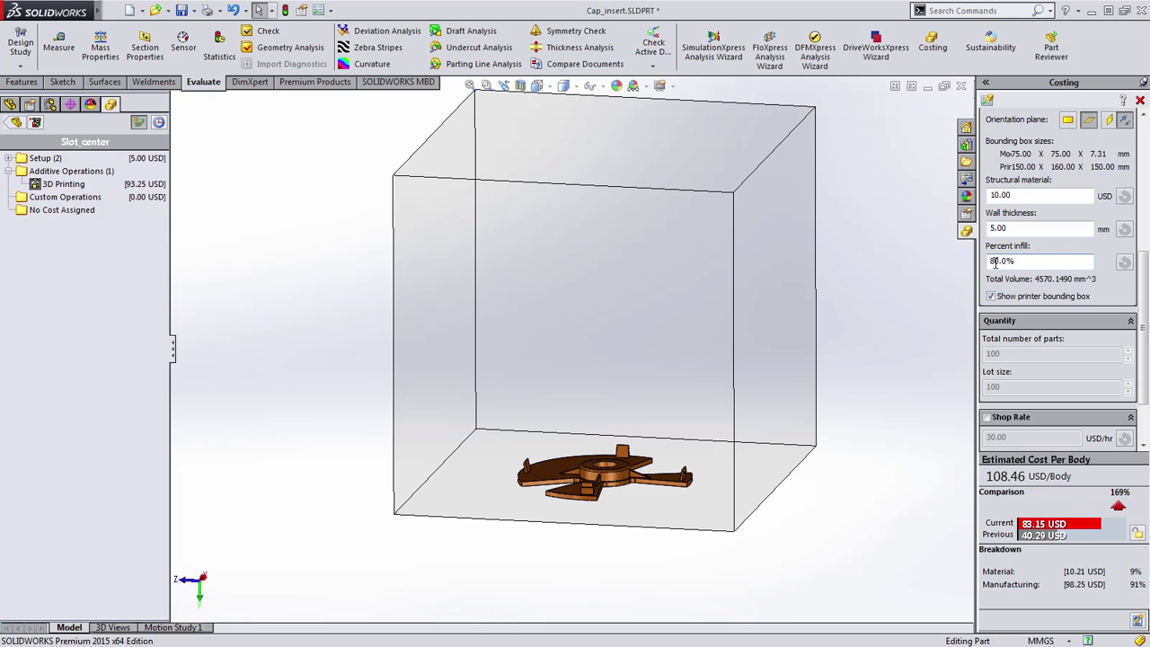
mouse_move(66, 188)
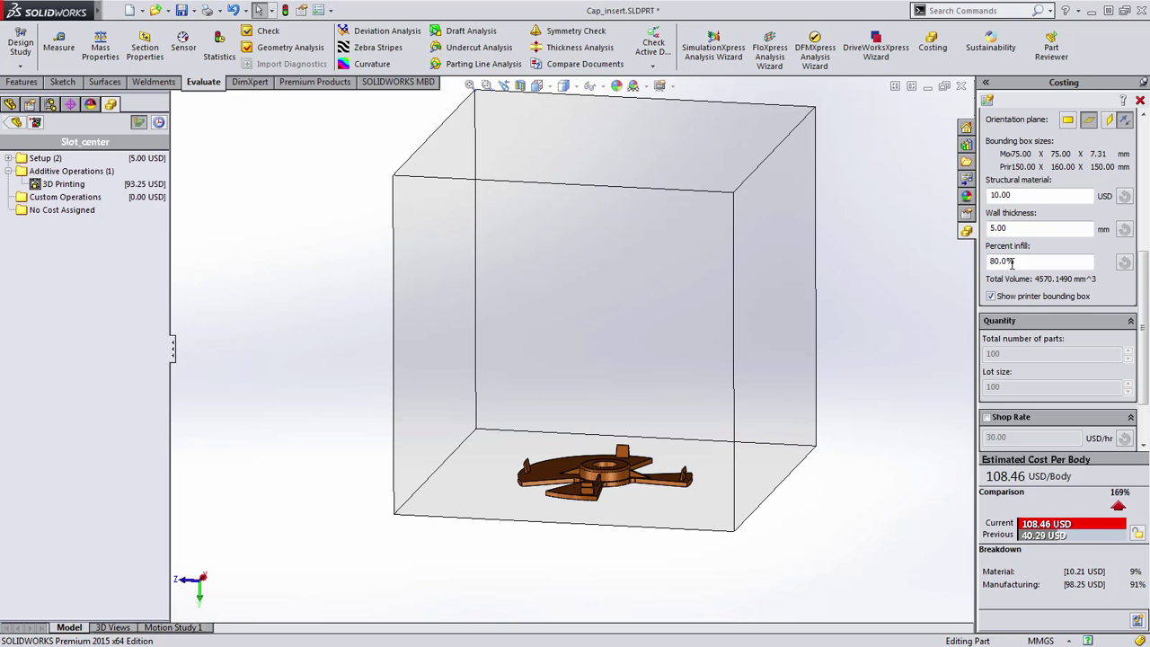
Open the costing template, review its machine settings down to the 3D Printing machines, and close the template editor
scroll(1054, 216, up, 5)
click(1054, 206)
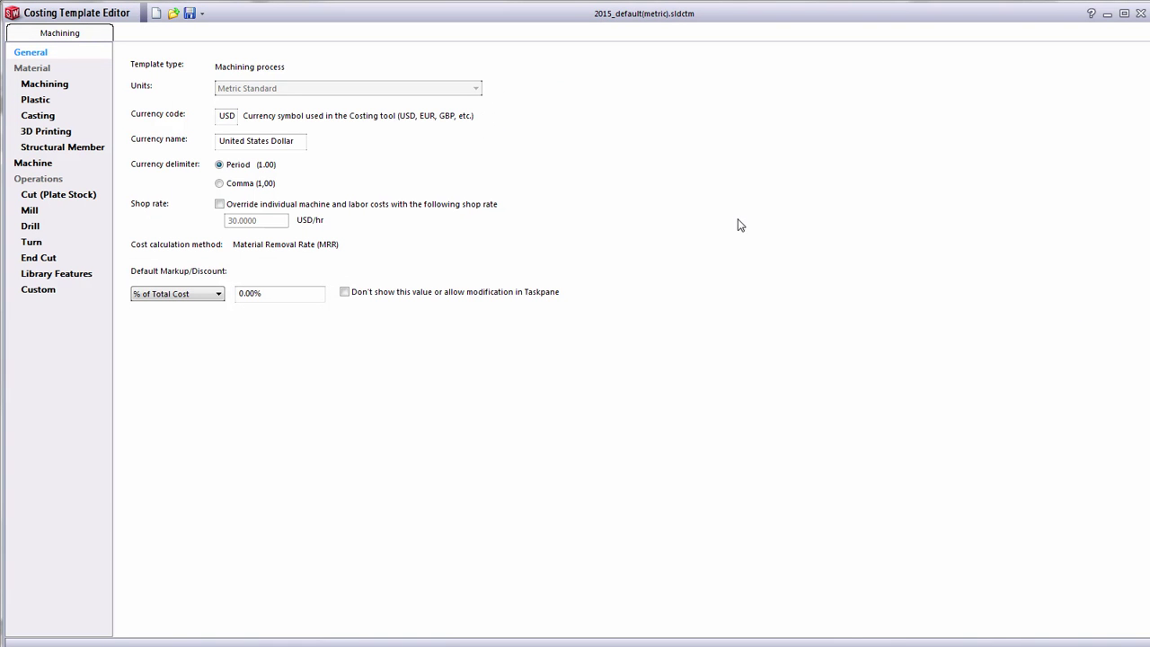
click(31, 165)
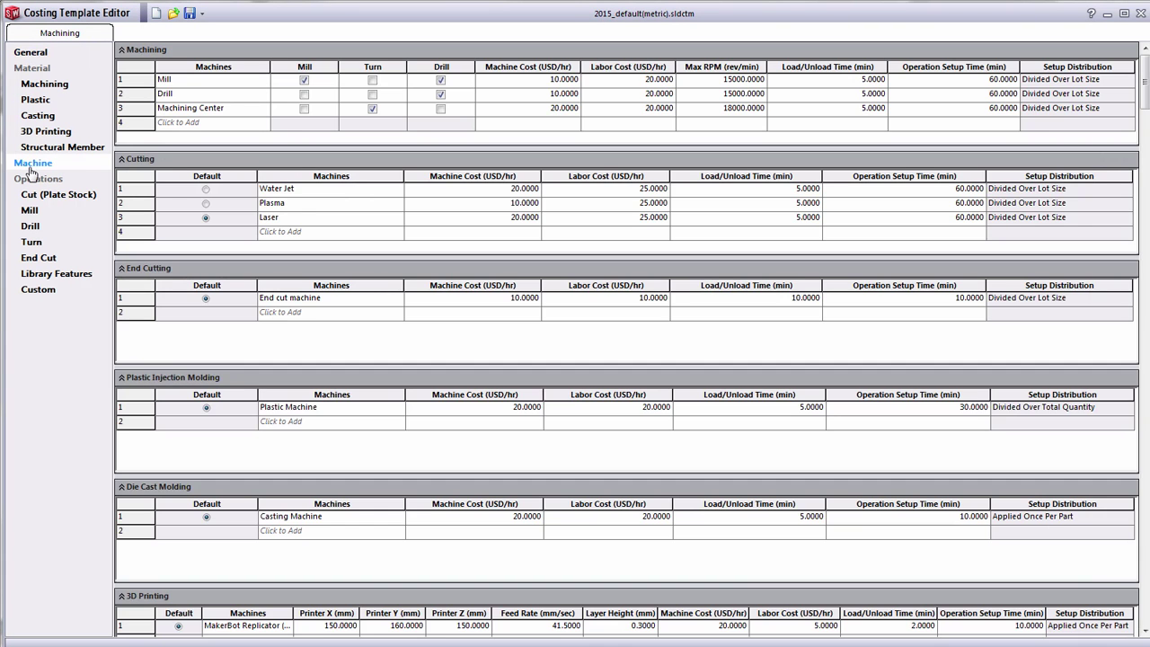
scroll(1143, 248, down, 2)
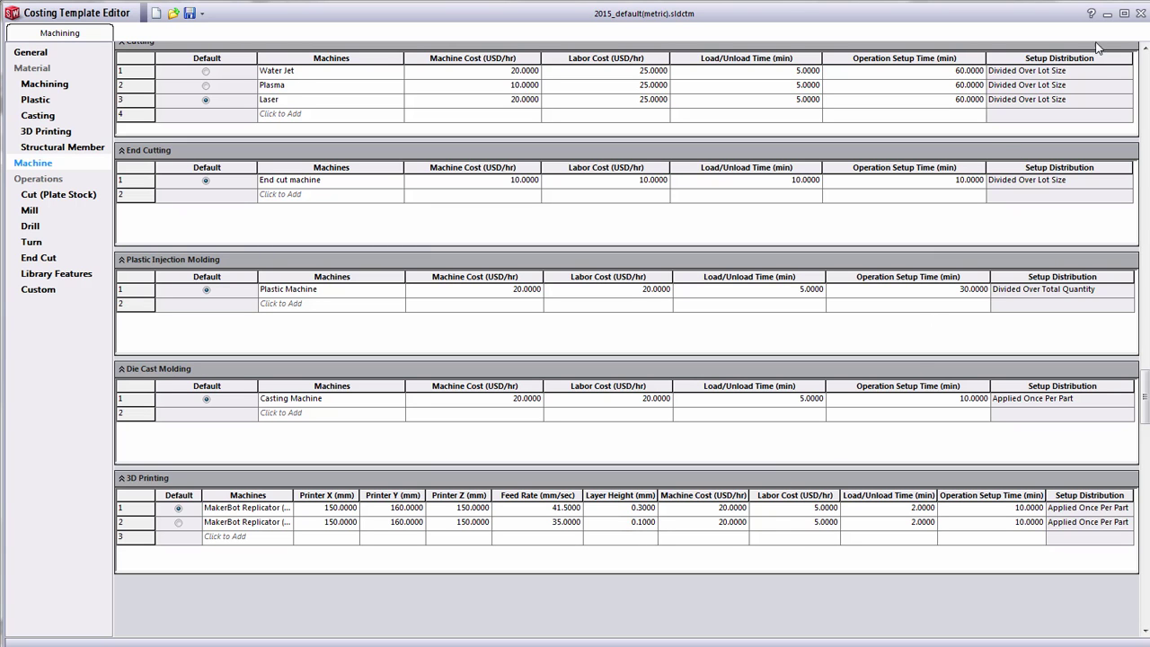
click(1137, 14)
Change Slot_center's manufacturing method to Plastic and calculate the molding by a cycle time of 0.8 sec
click(1089, 136)
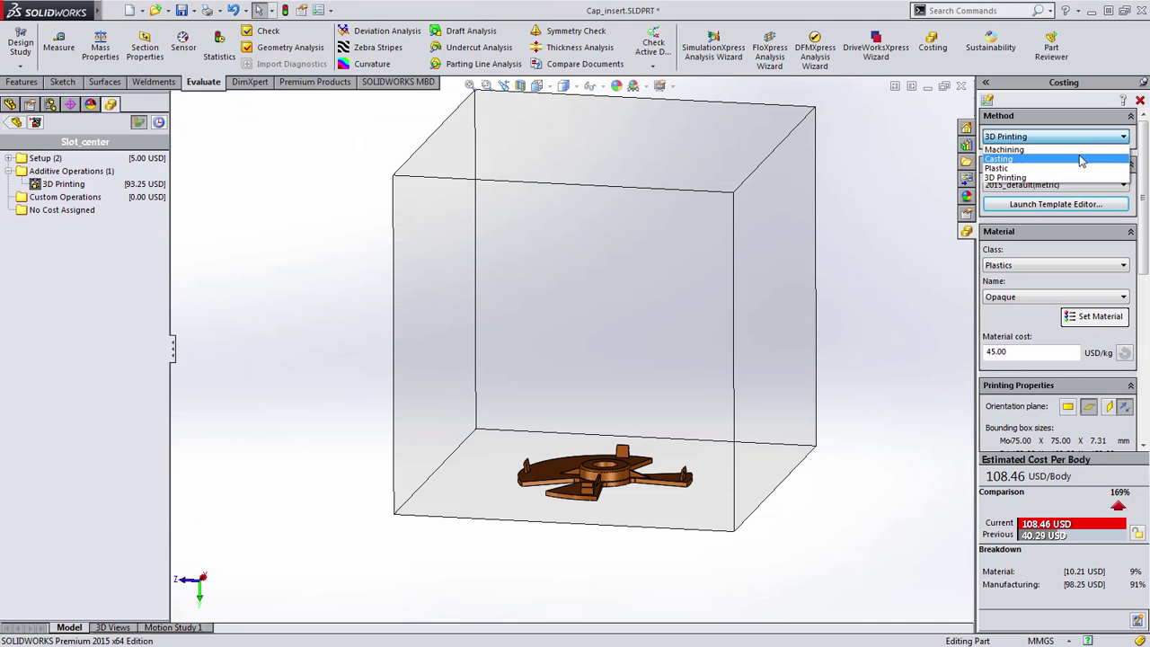
click(1078, 170)
drag(1142, 177, 1143, 298)
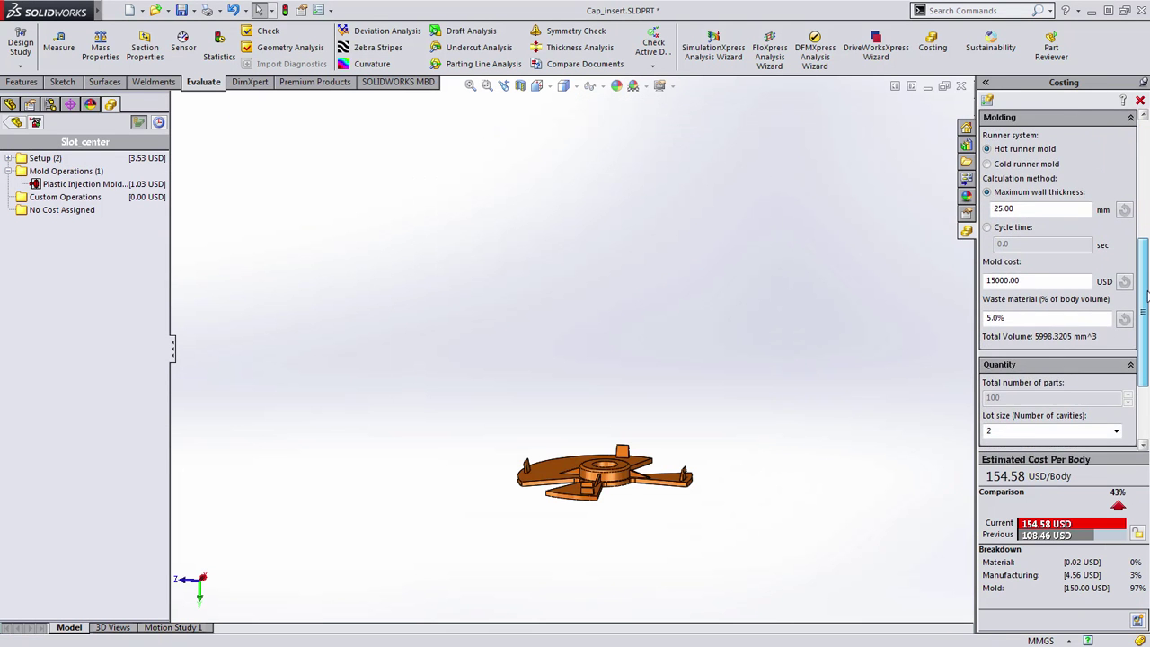
click(987, 227)
drag(1005, 244, 1015, 244)
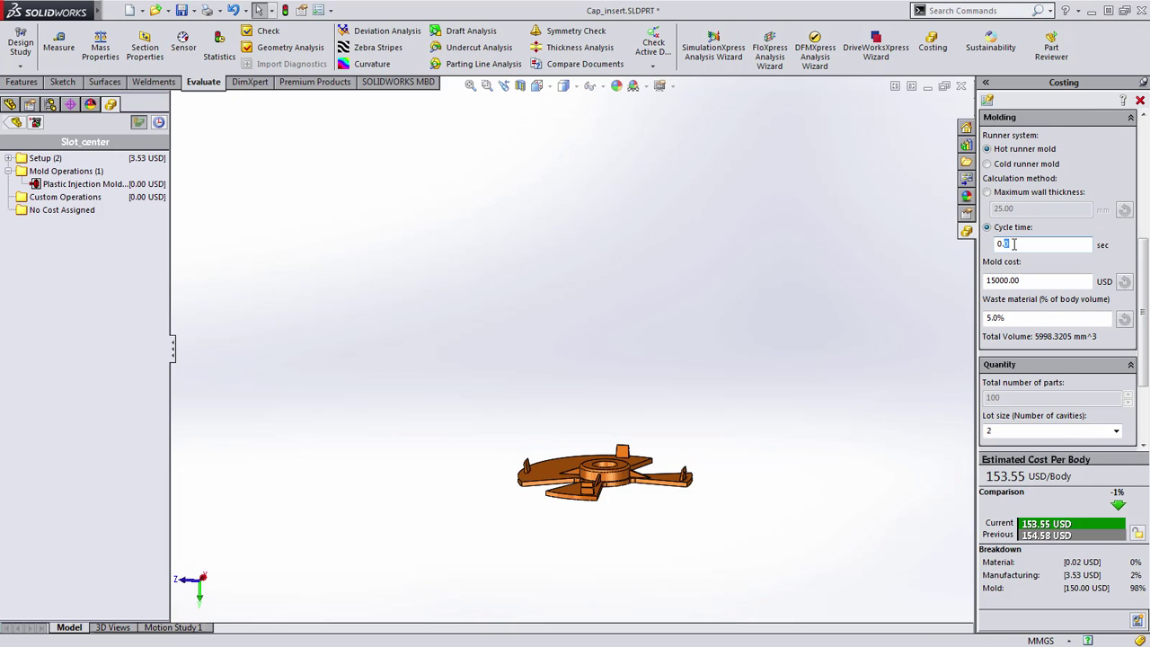
key(Tab)
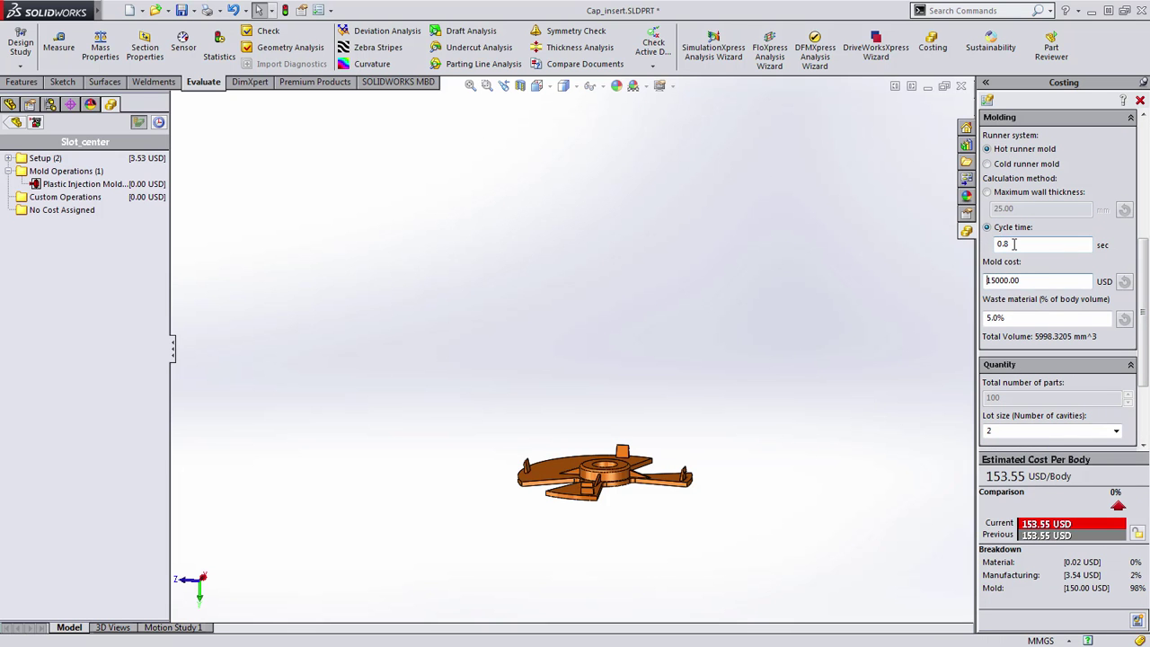
Set the mold cost to 12000 USD and check the cost formula of the plastic injection molding operation
key(Tab)
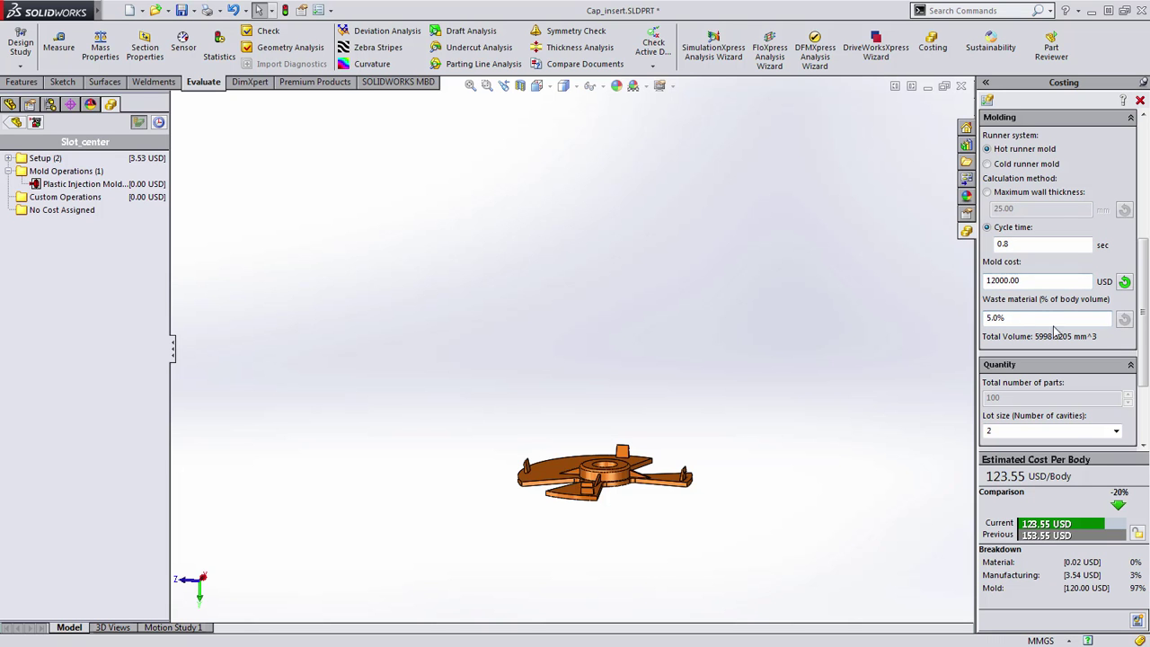
scroll(1023, 318, down, 3)
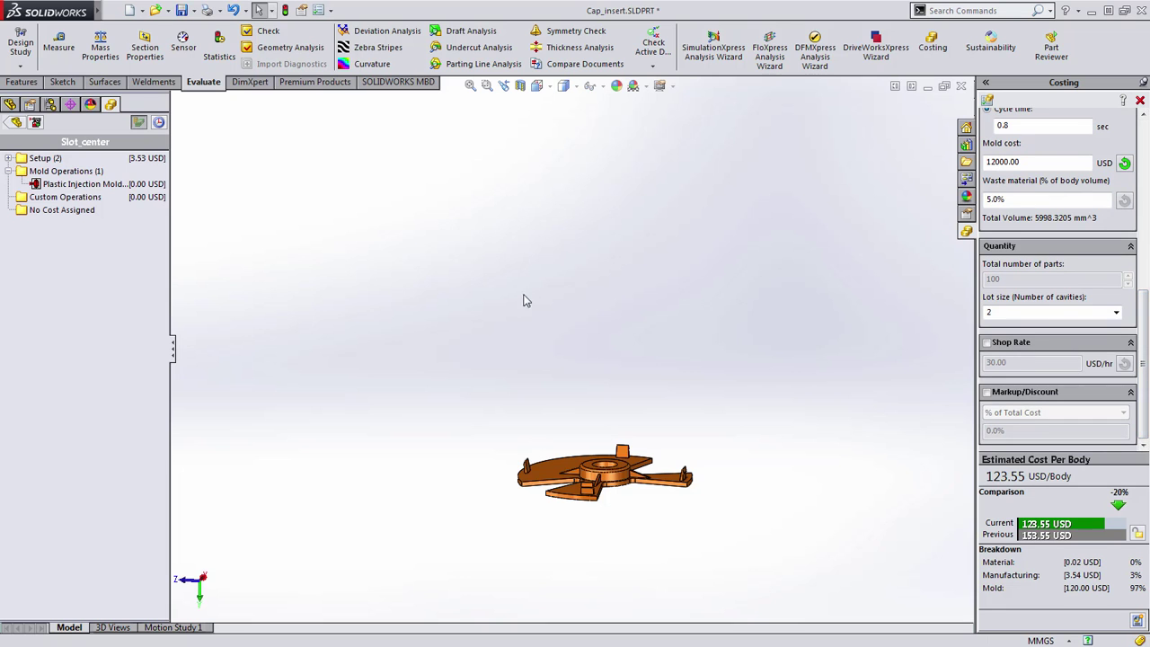
mouse_move(107, 189)
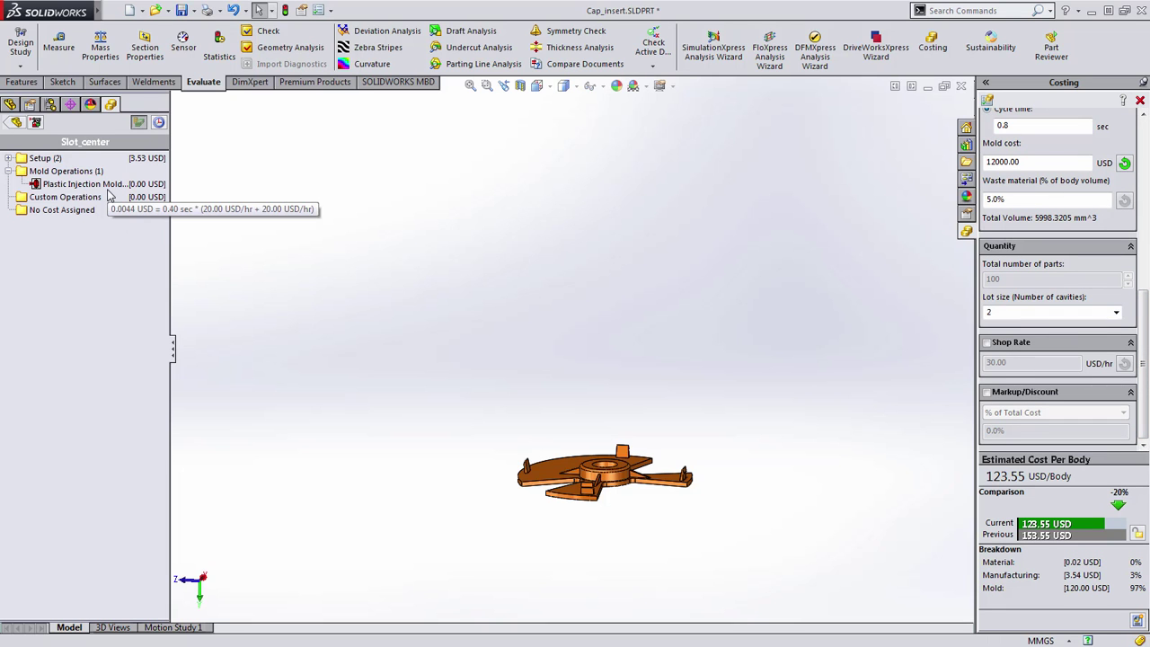